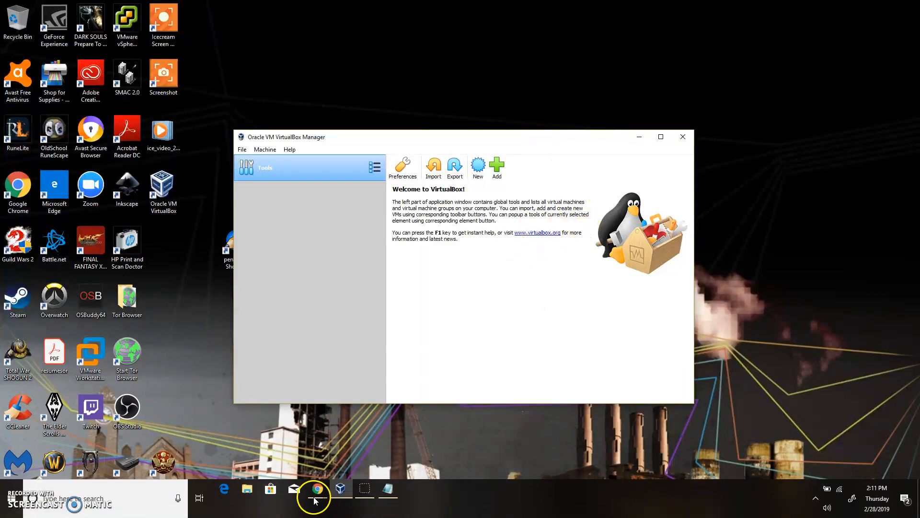
Search the Downloads folder for "iso" to locate the Android disk image, and close the file browser.
left_click(247, 487)
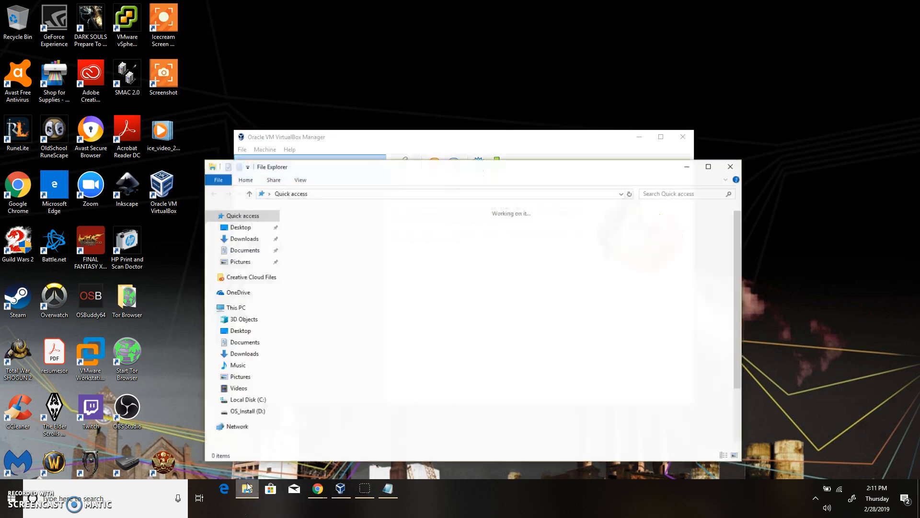
left_click(247, 238)
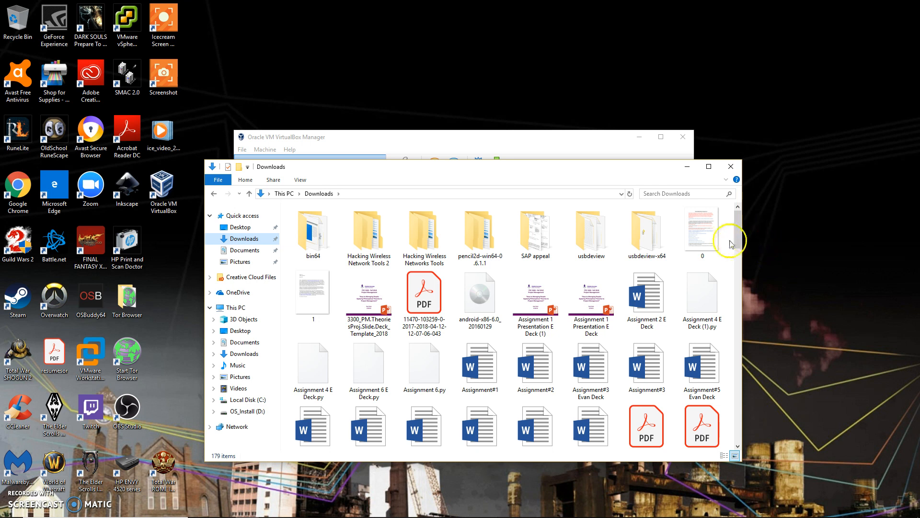
left_click_drag(739, 232, 728, 394)
left_click(660, 192)
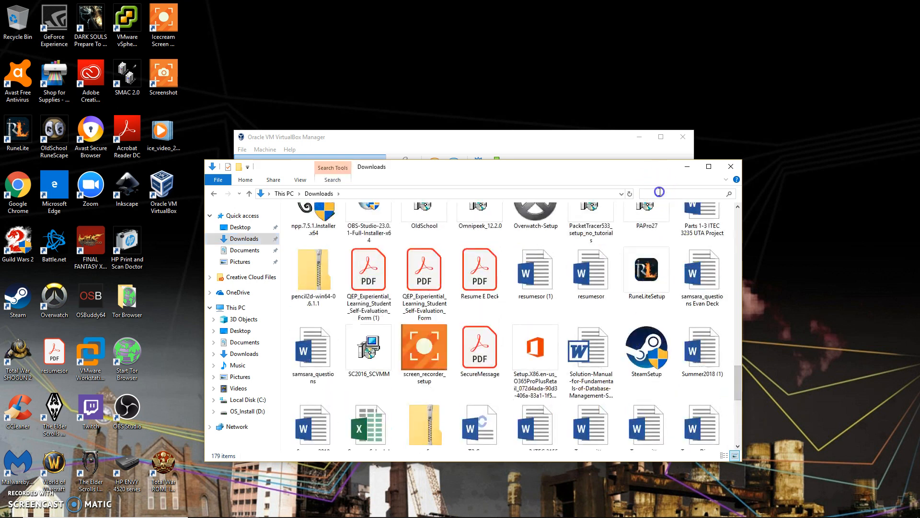
type("iso")
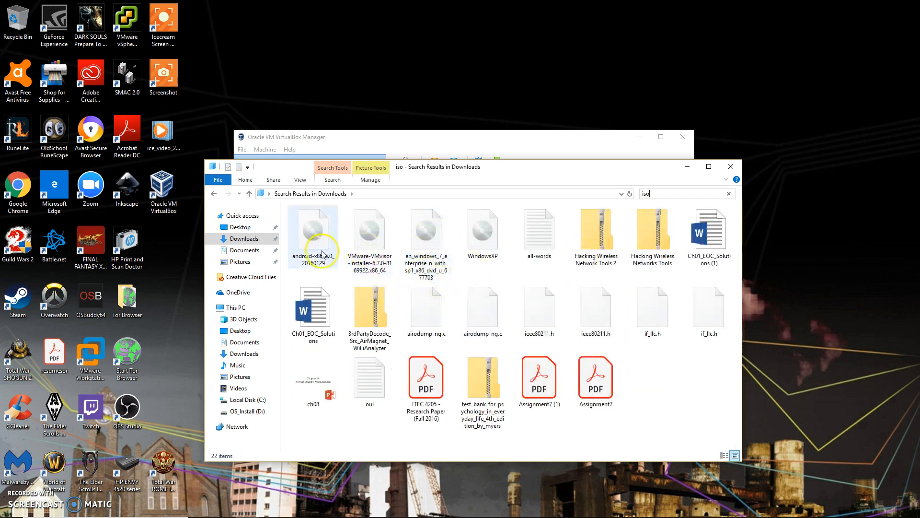
left_click(734, 167)
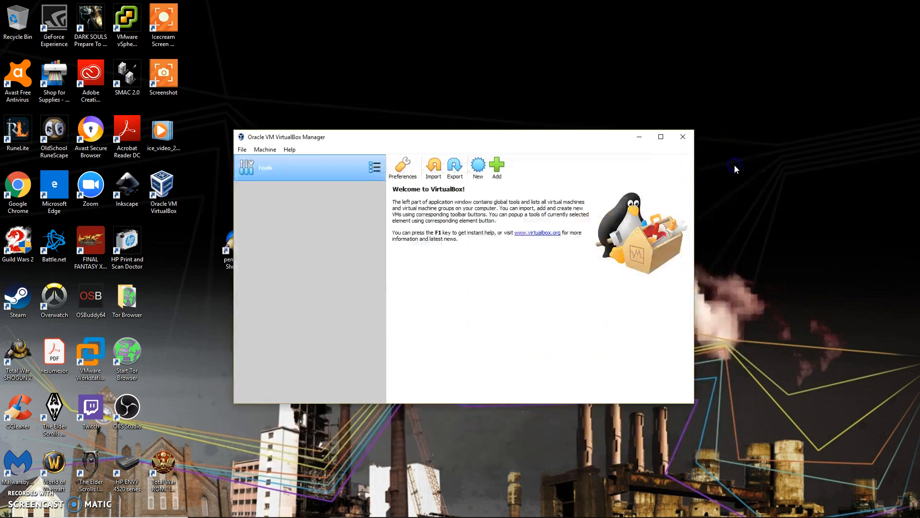
Start a new virtual machine named Android Test with type Linux and version Linux 2.6 / 3.x / 4.x (64-bit).
left_click(478, 164)
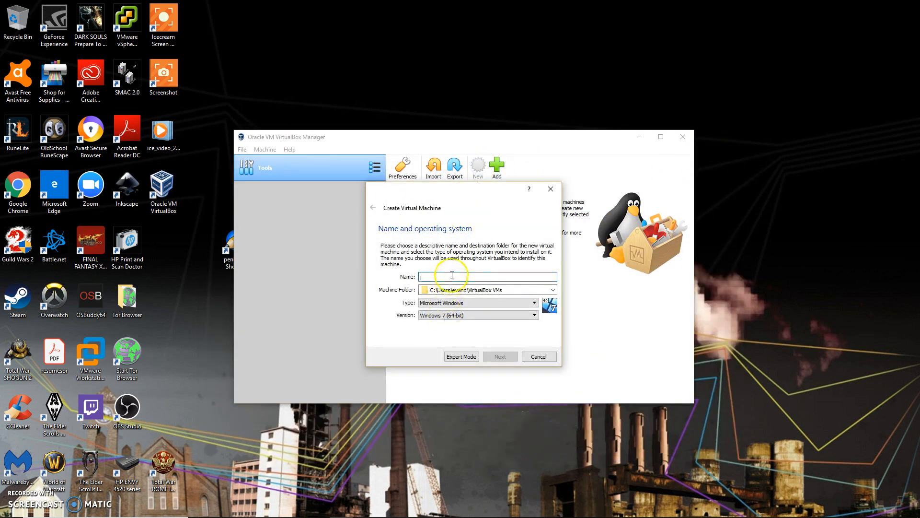
type("Android Test")
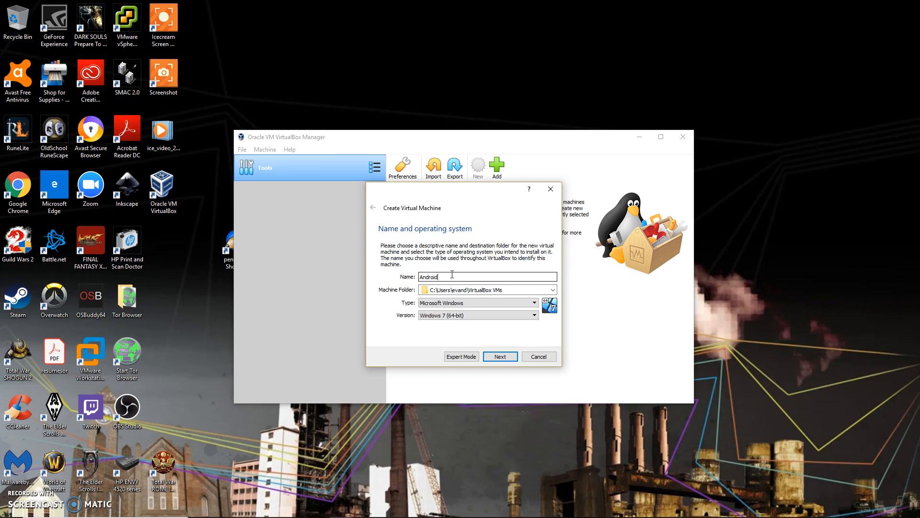
left_click(467, 303)
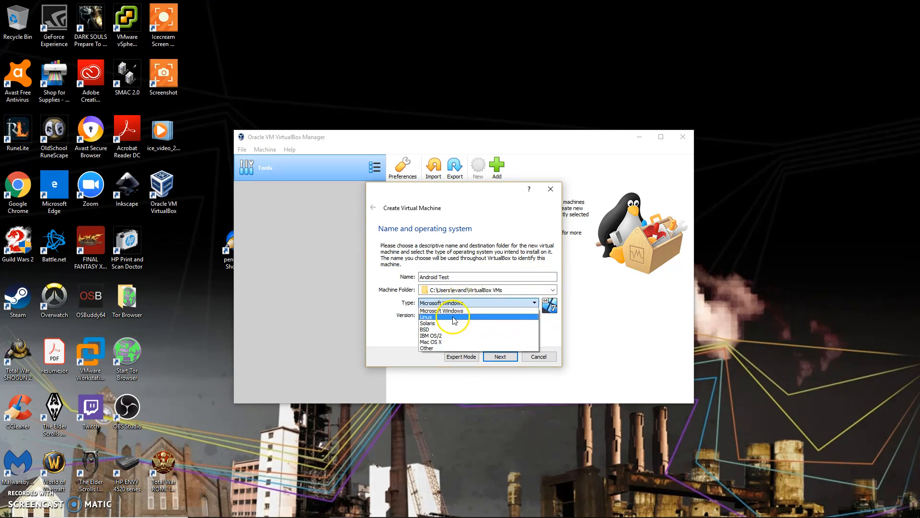
left_click(452, 317)
left_click(454, 316)
left_click(535, 347)
left_click_drag(534, 347, 534, 334)
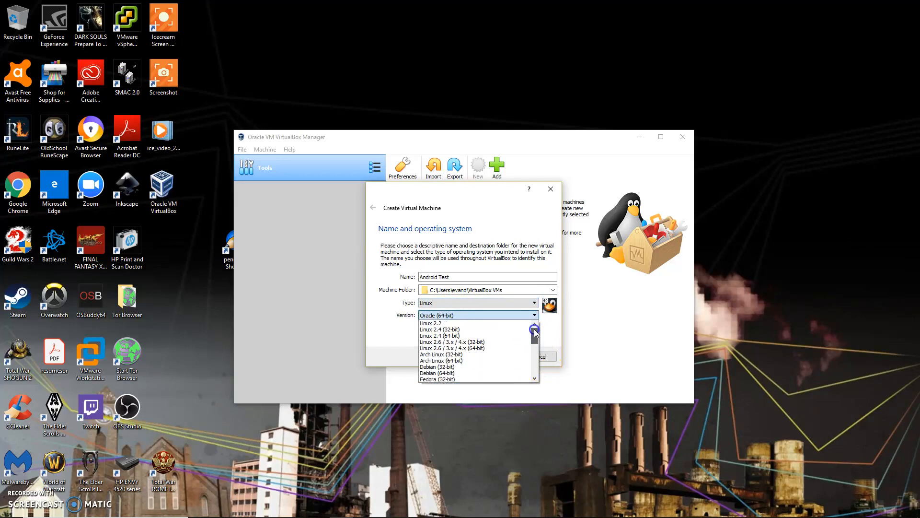
left_click(483, 349)
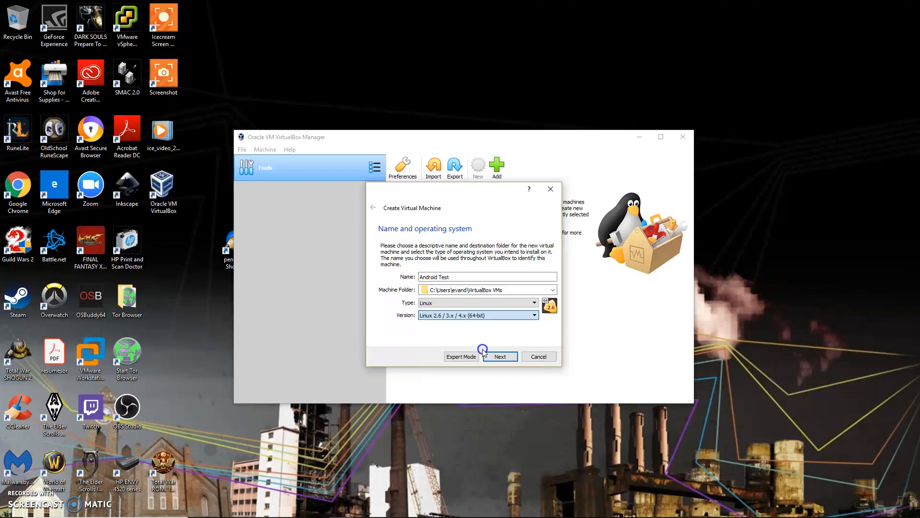
left_click(501, 356)
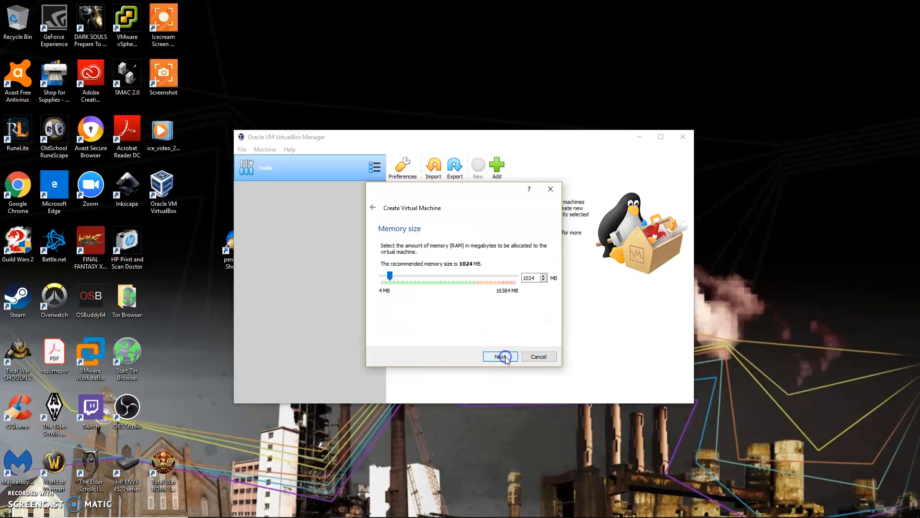
Set the new virtual machine's memory size to 2048 MB.
left_click(535, 279)
key("BackSpace")
key("BackSpace")
key("BackSpace")
key("BackSpace")
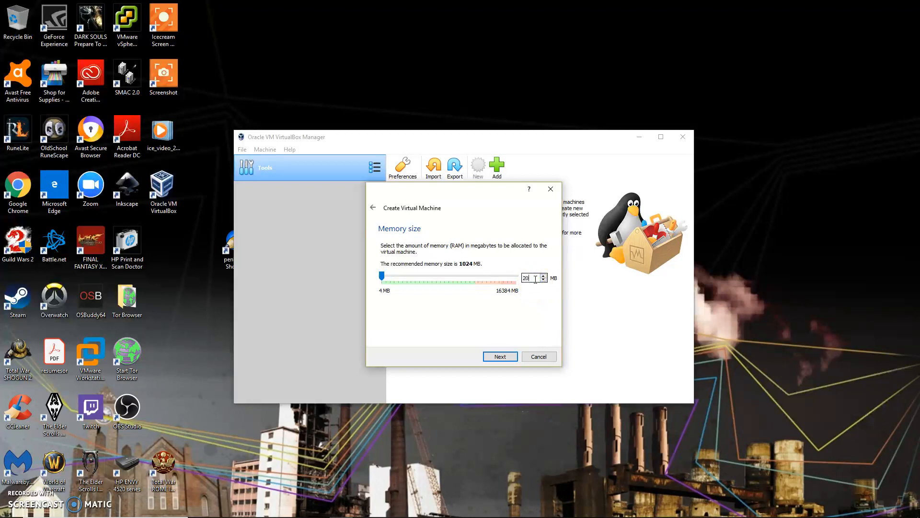
left_click(501, 357)
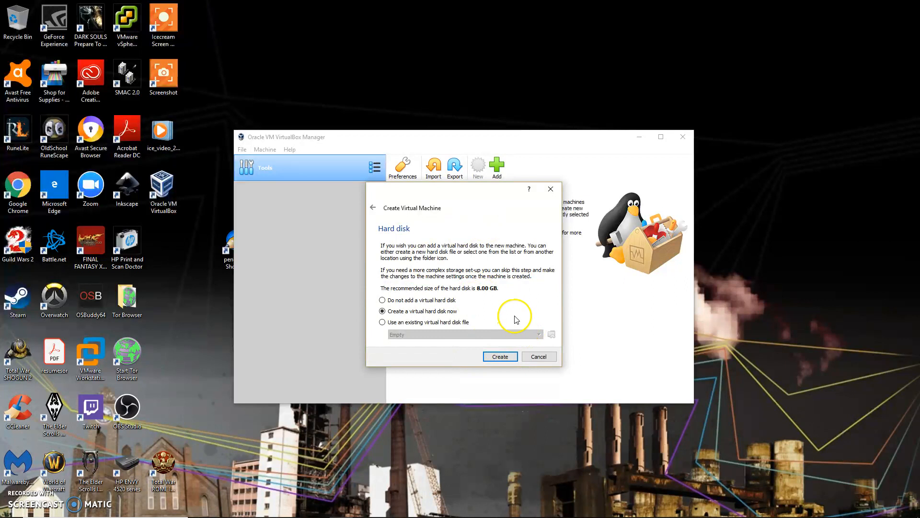
Create a dynamically allocated 8.00 GB VDI virtual hard disk named Android Test for the machine.
left_click(509, 357)
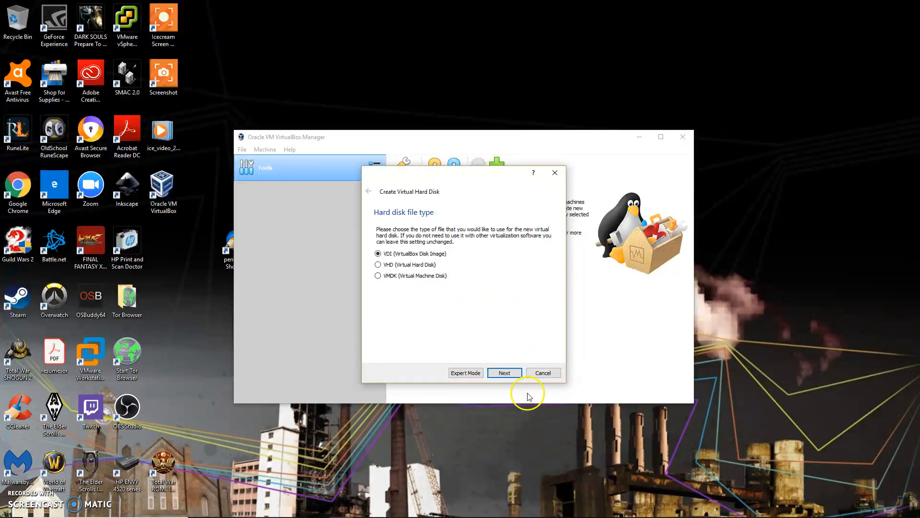
left_click(510, 374)
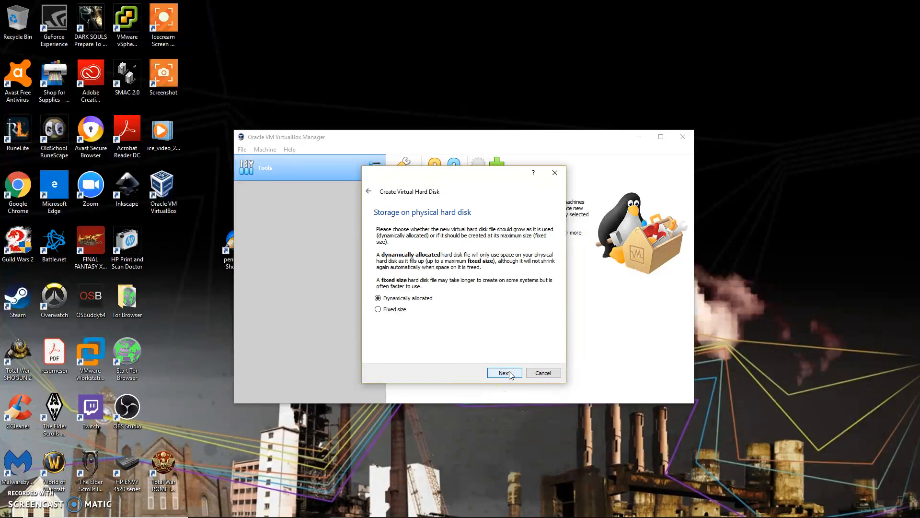
left_click(510, 374)
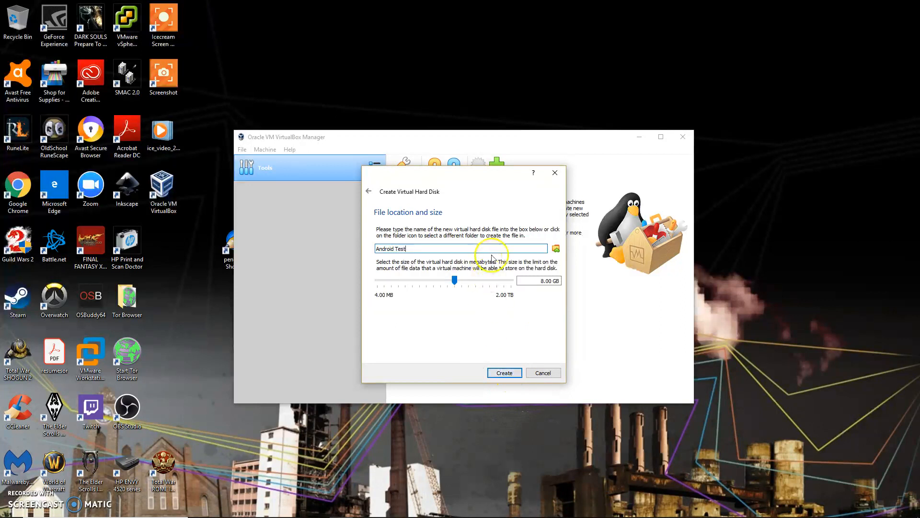
left_click(513, 373)
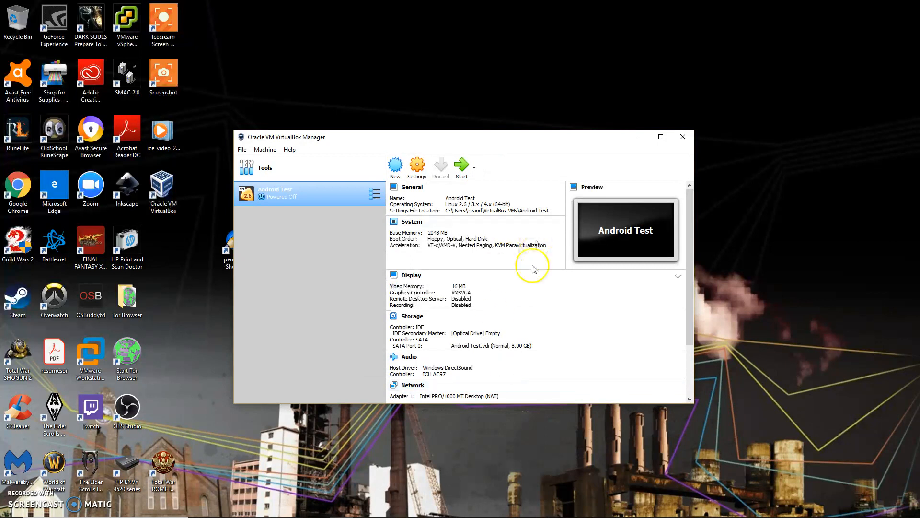
Add an optical drive with android-x86-6.0_20160129.iso to the Android Test machine's IDE controller and save the settings.
left_click(417, 168)
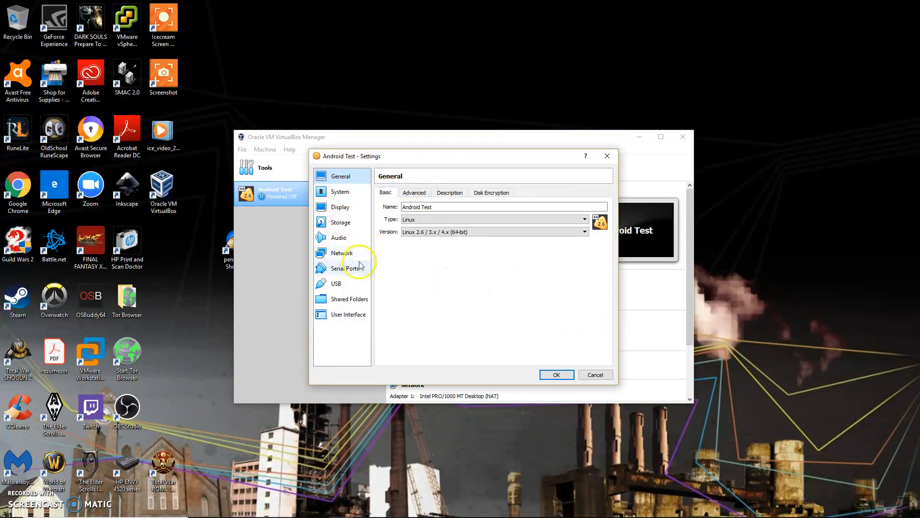
left_click(357, 224)
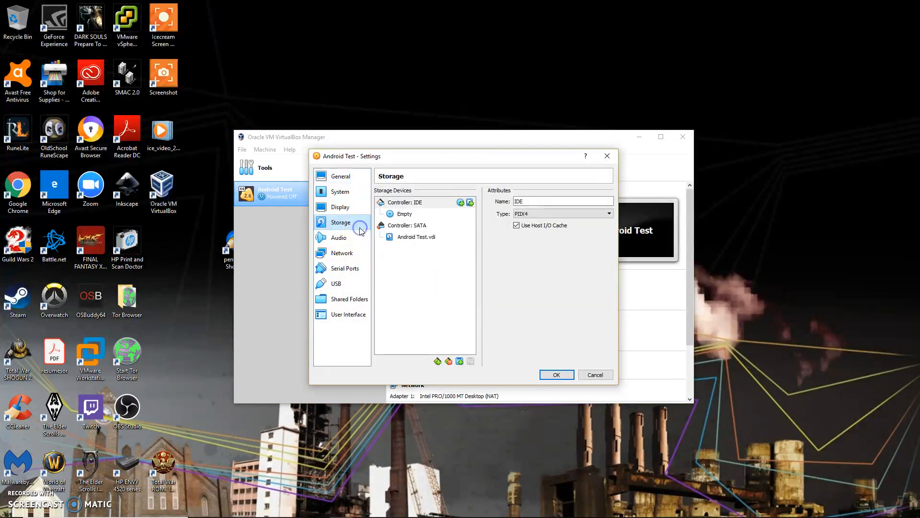
left_click(460, 202)
left_click(470, 303)
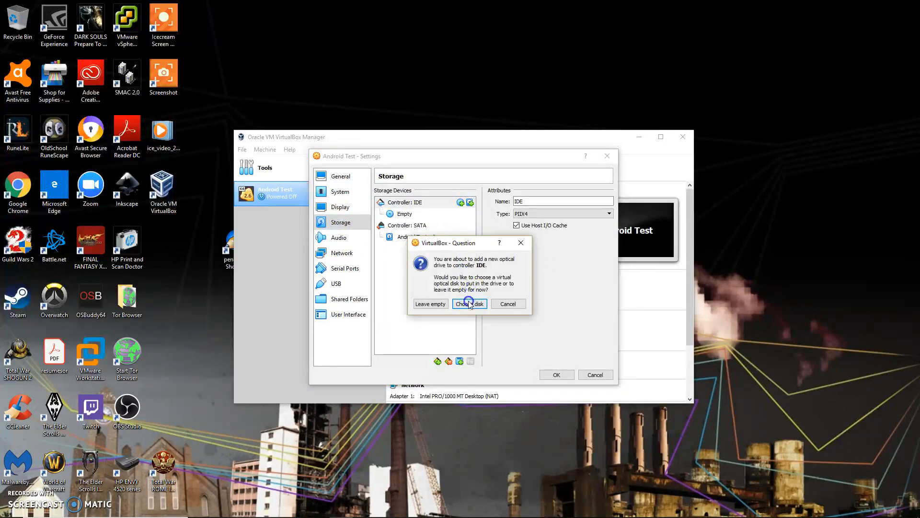
left_click(427, 257)
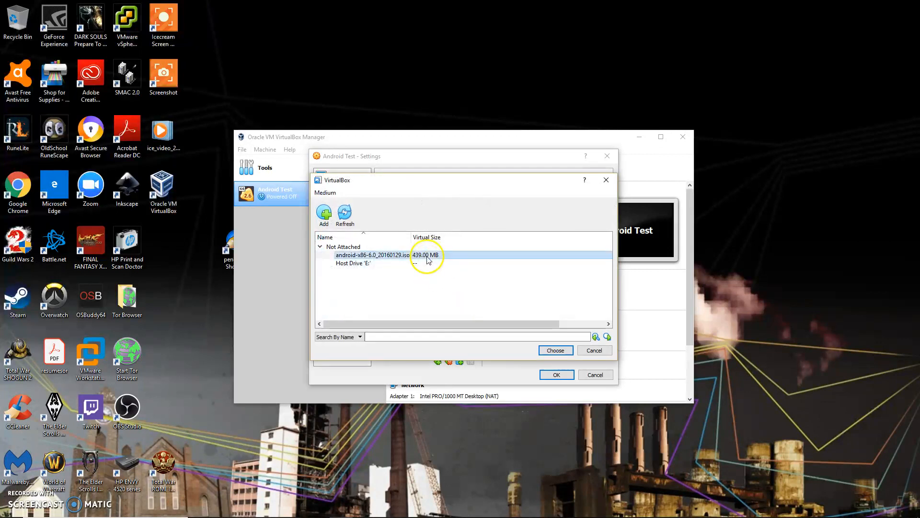
left_click(554, 350)
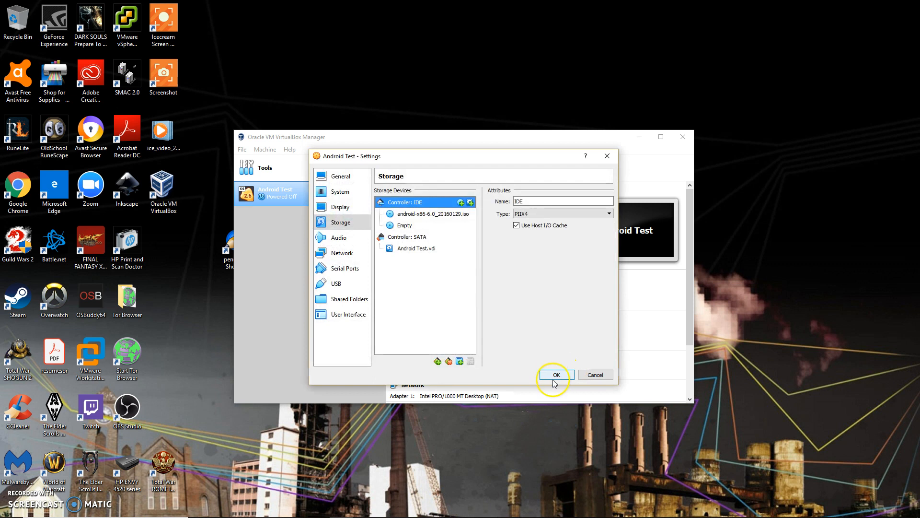
left_click(554, 375)
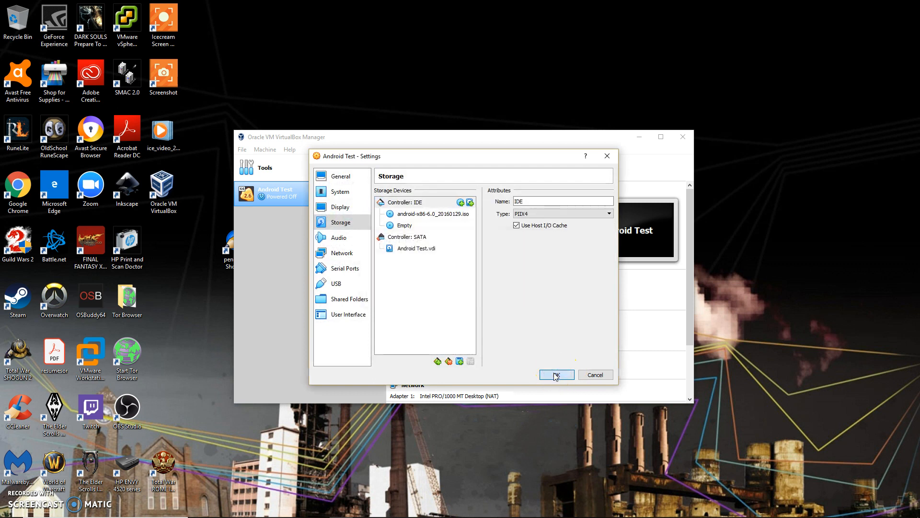
left_click(558, 377)
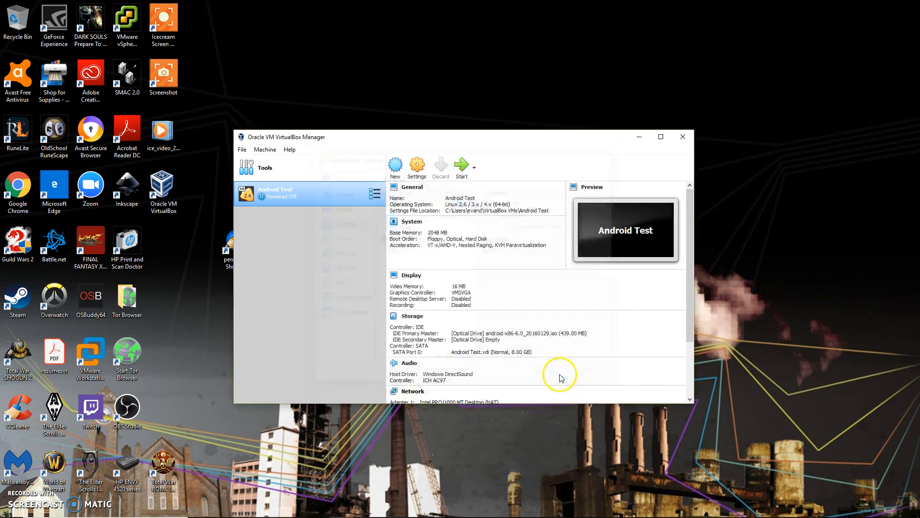
Attach the Android Test machine's network Adapter 1 to Bridged Adapter with adapter type PCnet-FAST III (Am79C973), and save the settings.
left_click(317, 165)
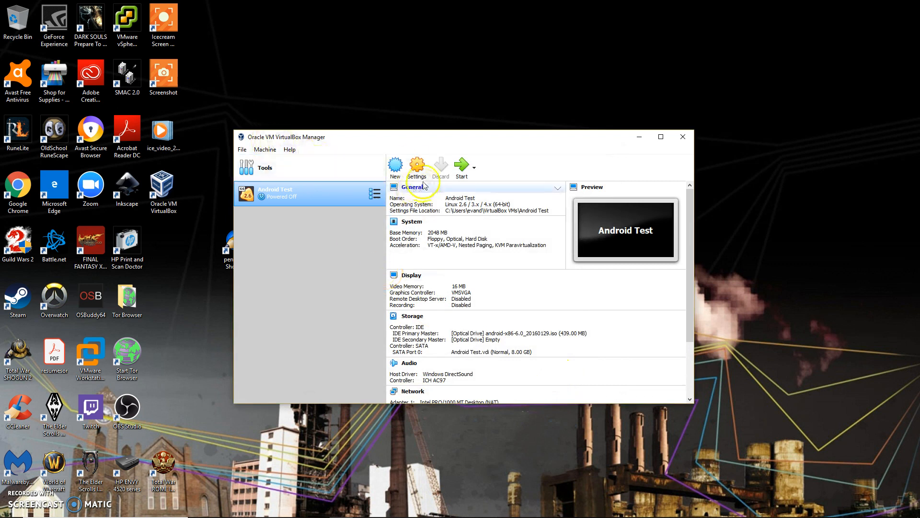
left_click(415, 164)
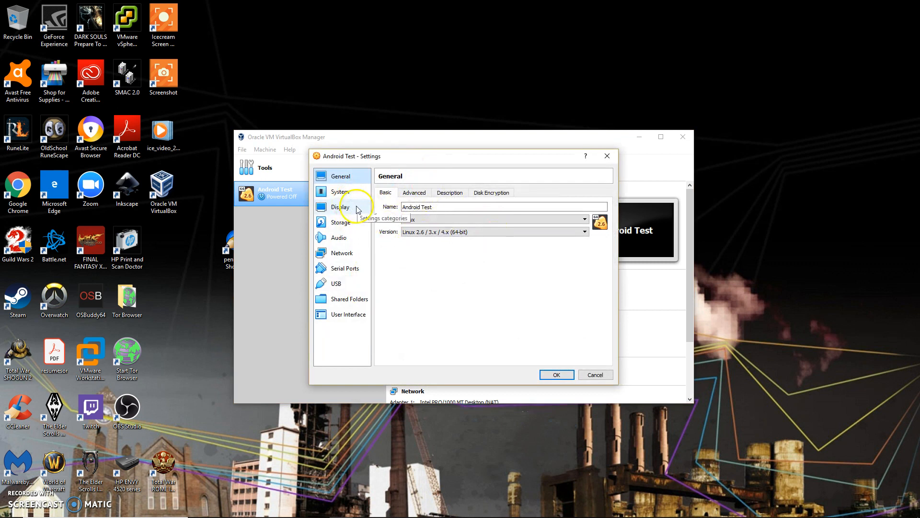
left_click(347, 257)
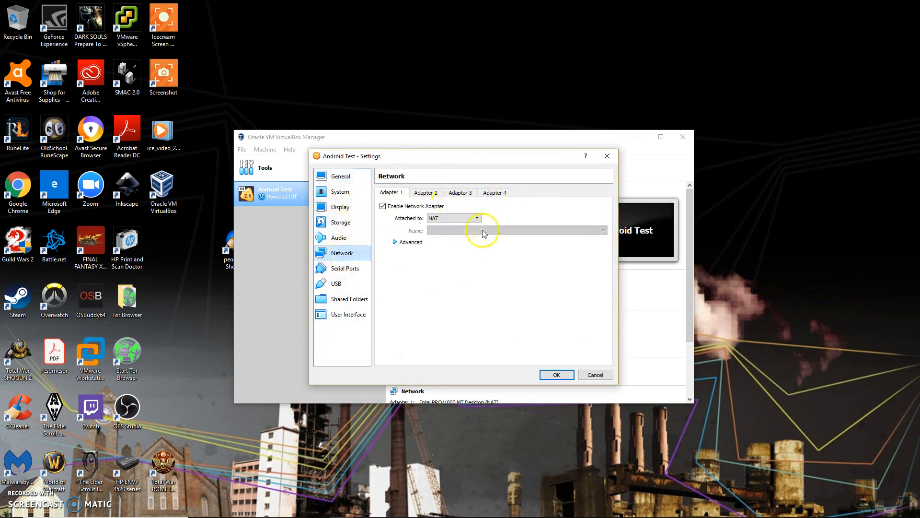
left_click(461, 220)
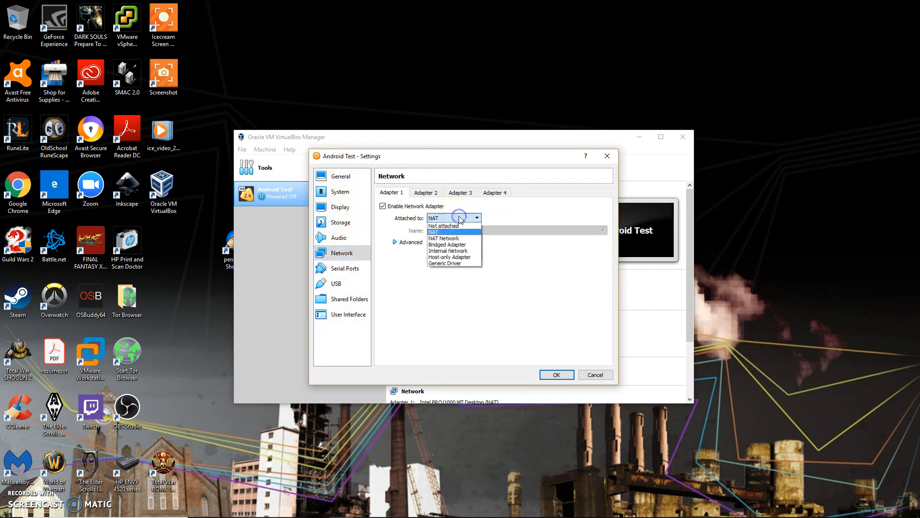
left_click(453, 244)
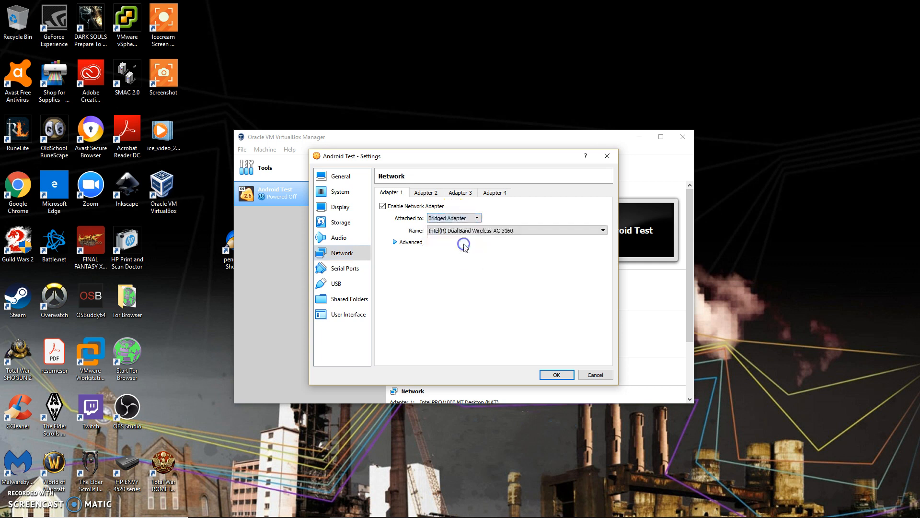
left_click(396, 243)
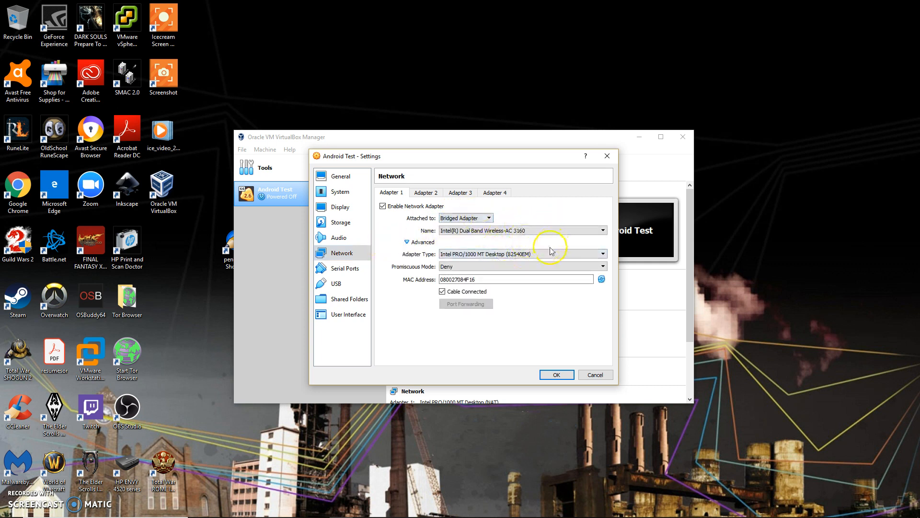
left_click(533, 254)
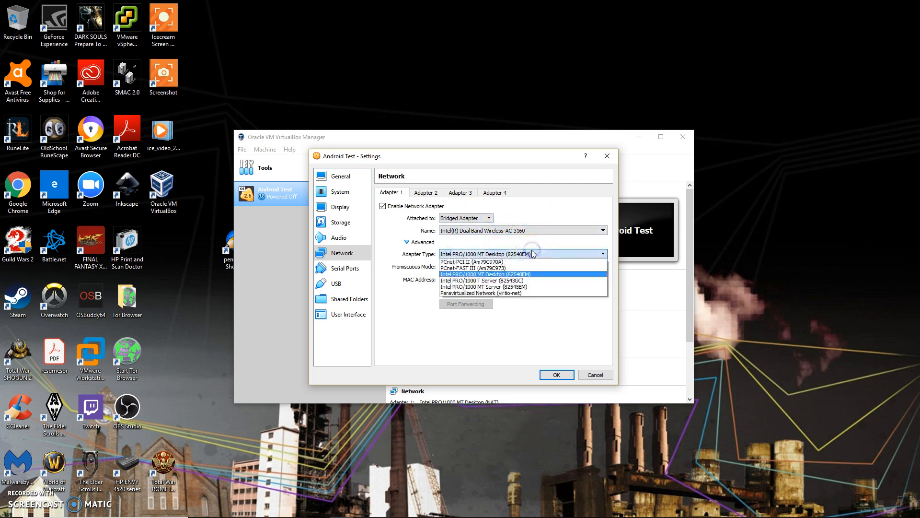
left_click(516, 269)
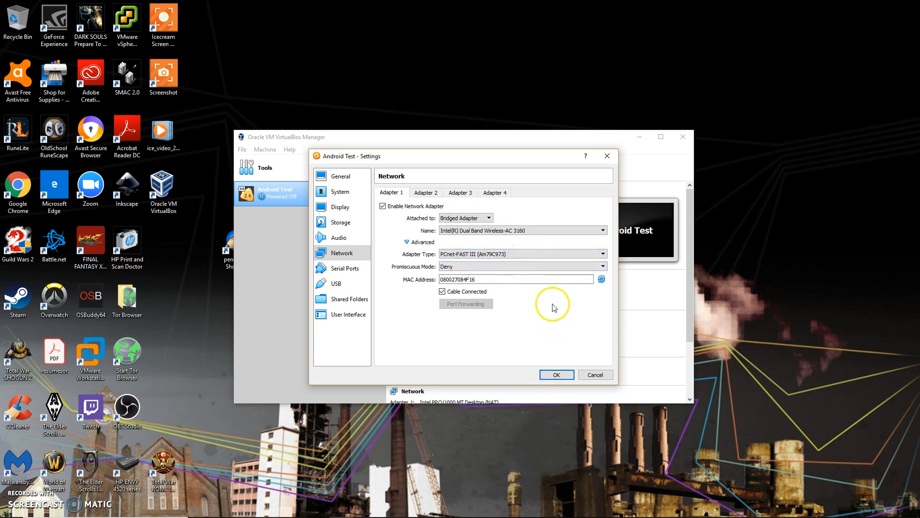
left_click(557, 375)
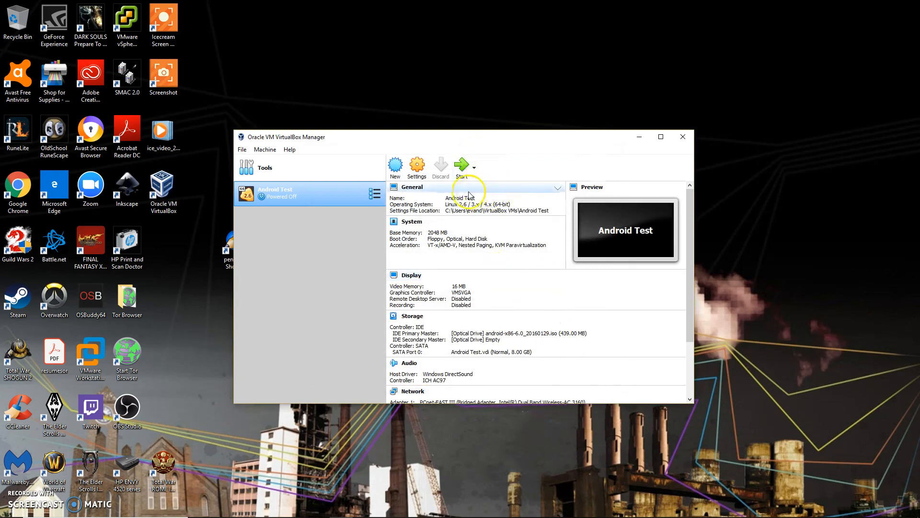
Start the Android Test virtual machine and maximize its window.
left_click(462, 167)
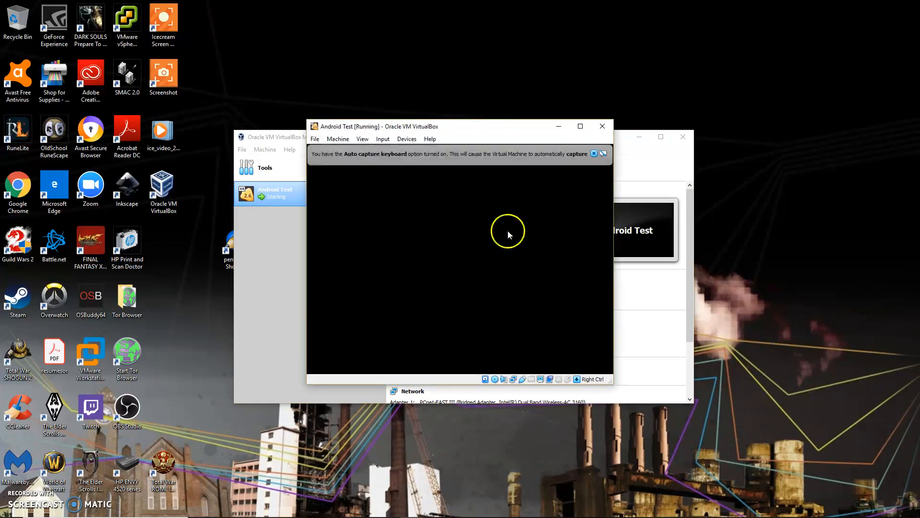
left_click(581, 125)
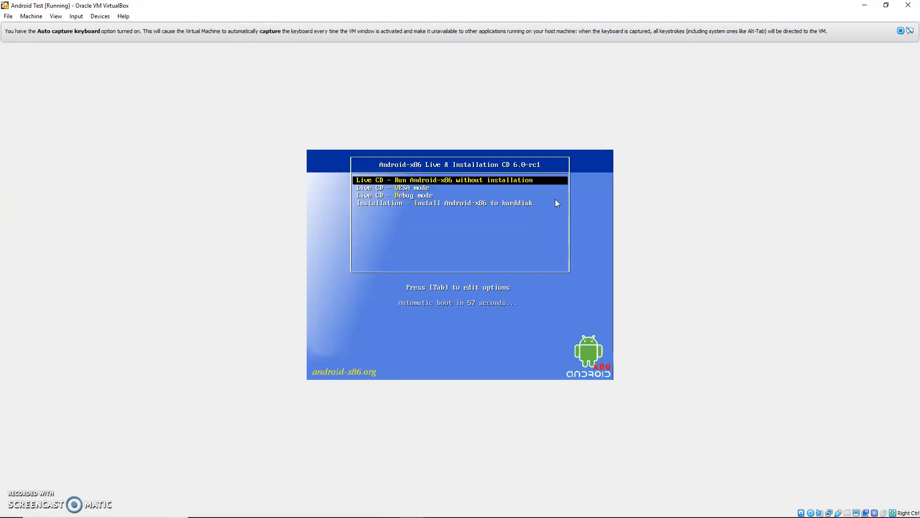
Boot the Installation entry that installs Android-x86 to the hard disk.
key("Down")
key("Down")
key("Down")
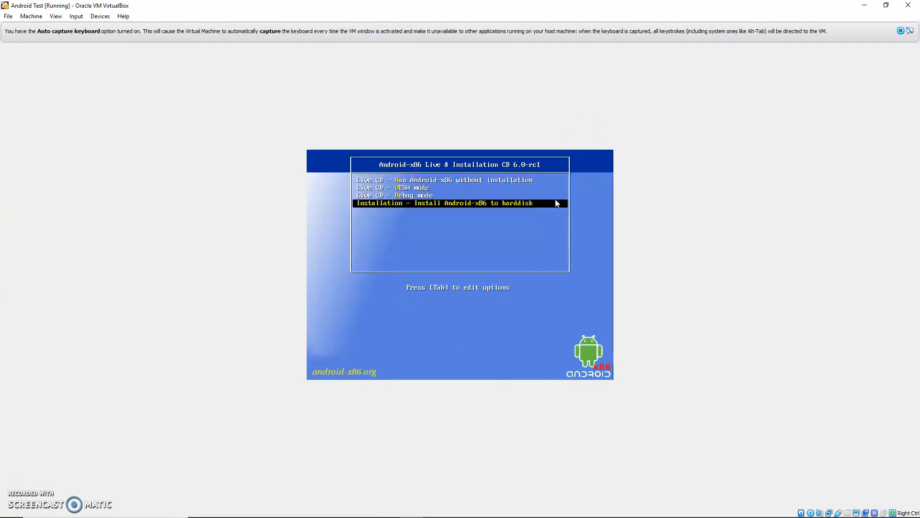
key("Return")
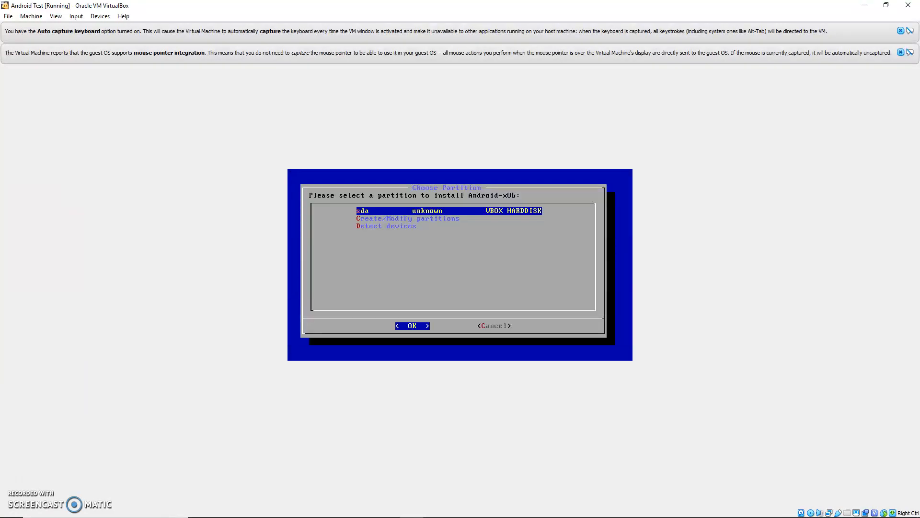
Choose to create or modify partitions on the virtual disk, declining the use of GPT.
key("Down")
key("Return")
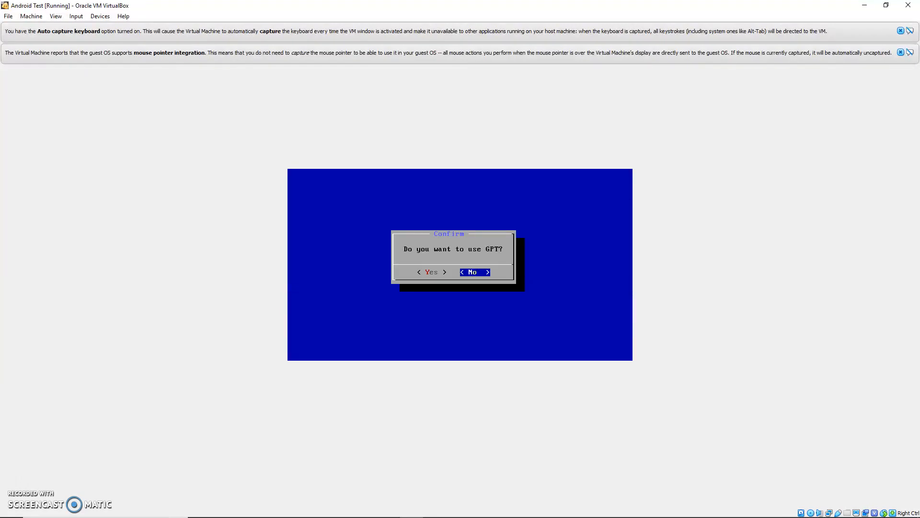
key("Return")
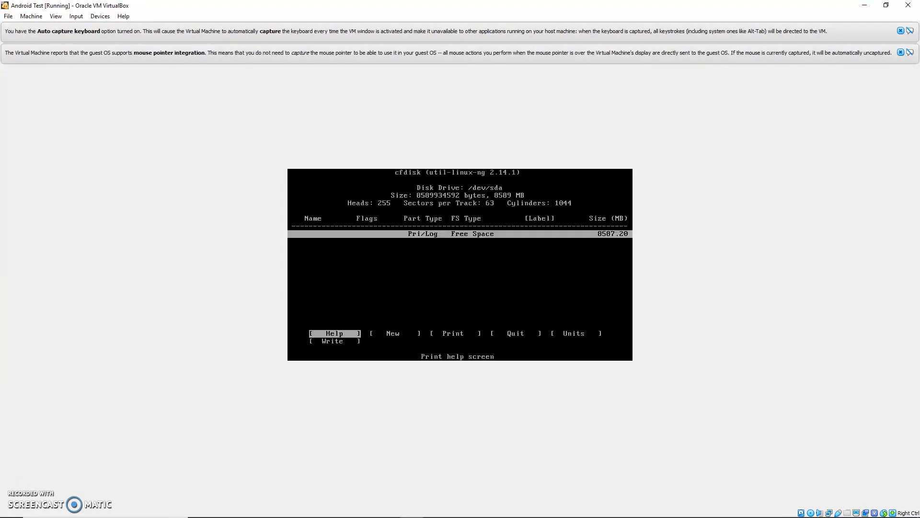
Create a bootable primary partition of 8587.19 MB from the disk's free space.
key("Right")
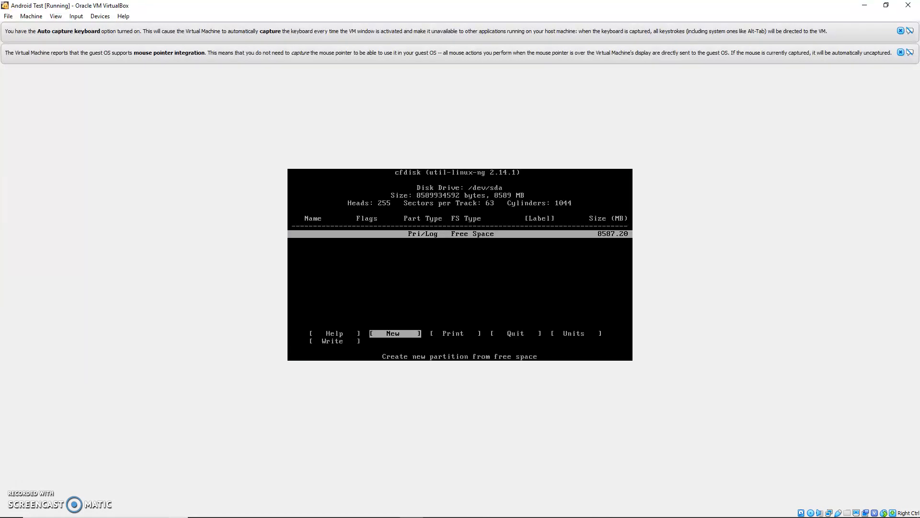
key("Return")
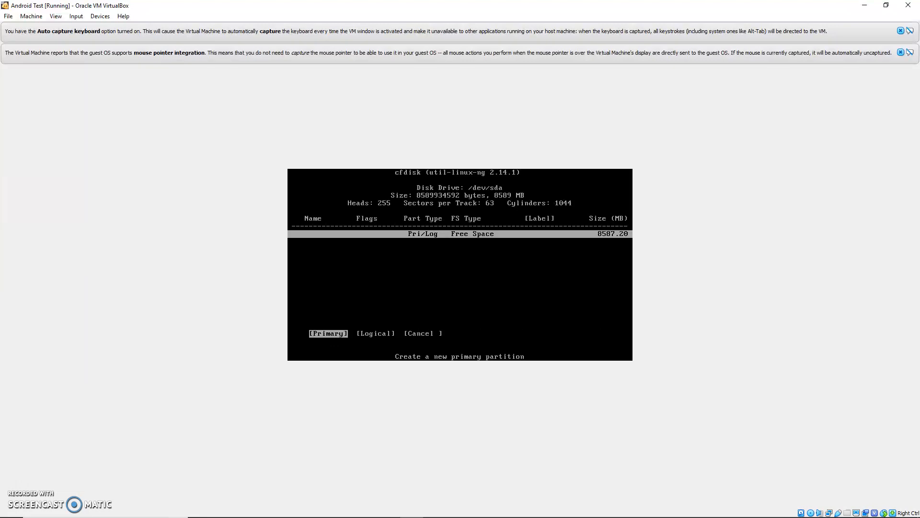
key("Return")
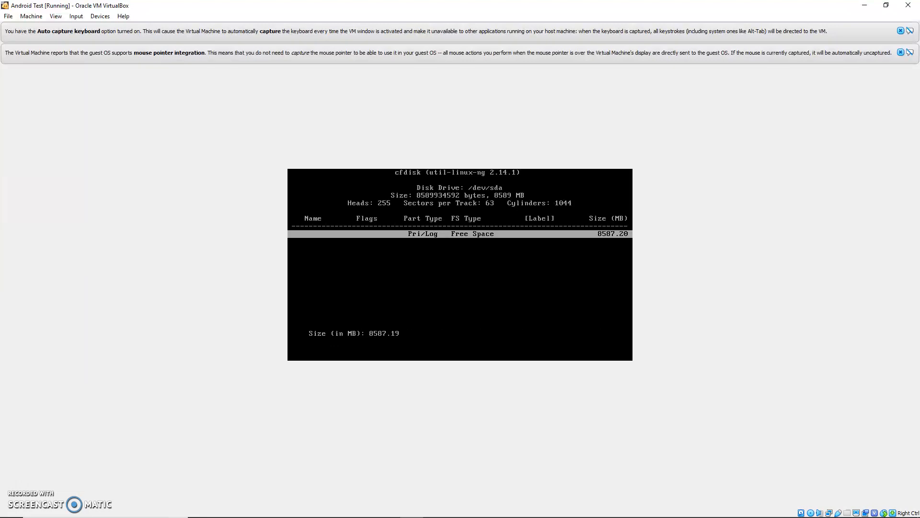
key("Return")
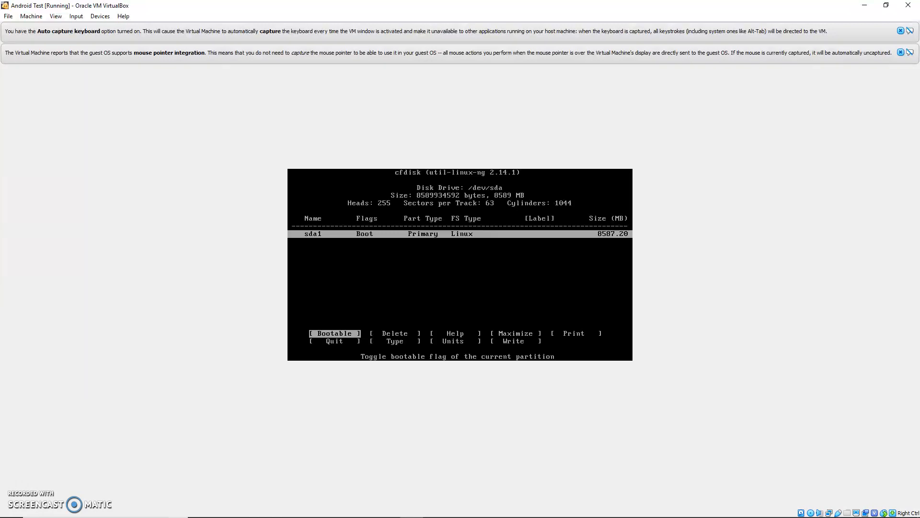
Write the partition table to disk, answering yes to the confirmation.
key("Right")
key("Right")
key("Right")
key("Right")
key("Right")
key("Right")
key("Right")
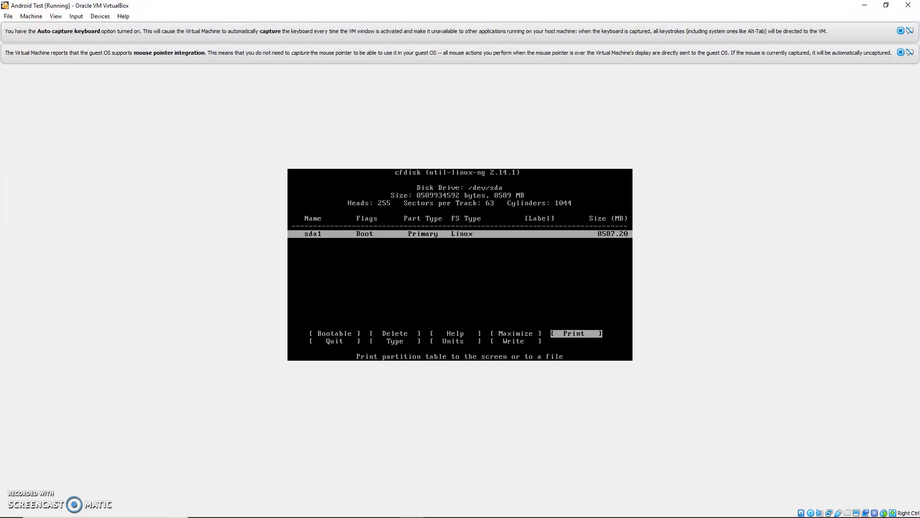
key("Right")
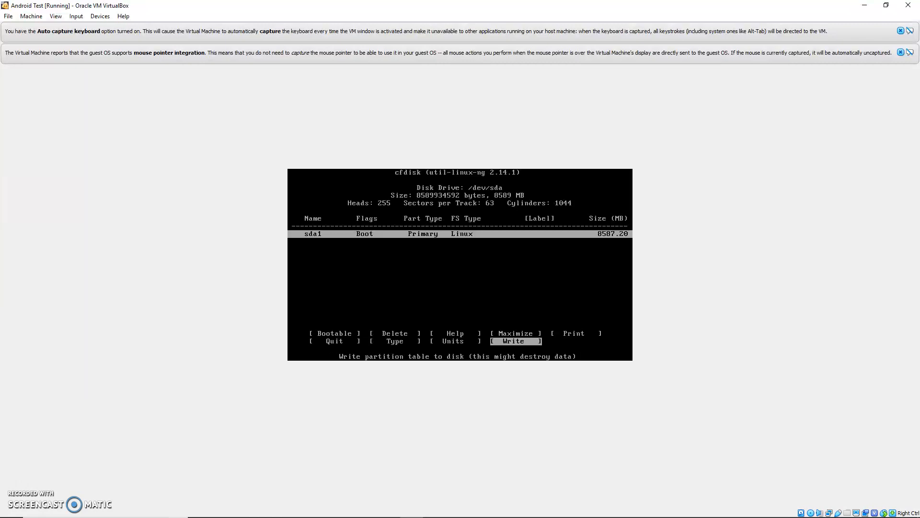
key("Return")
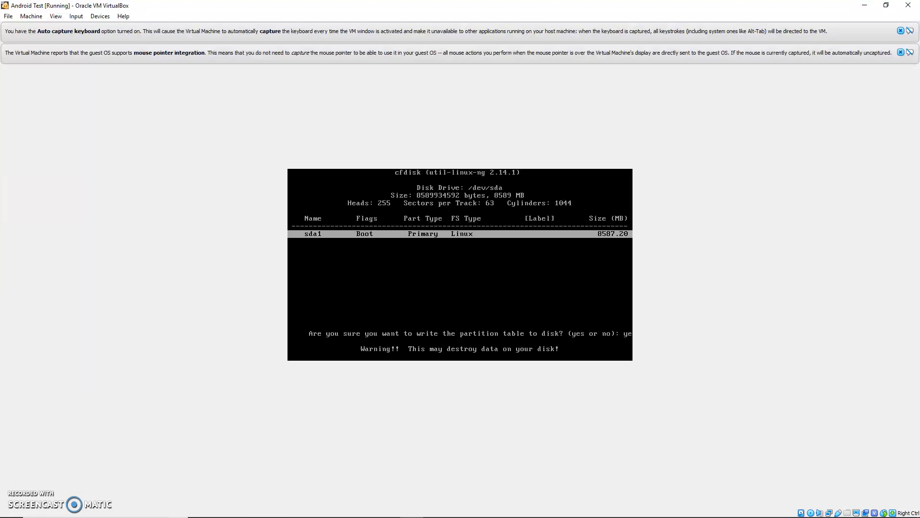
type("yes")
key("Return")
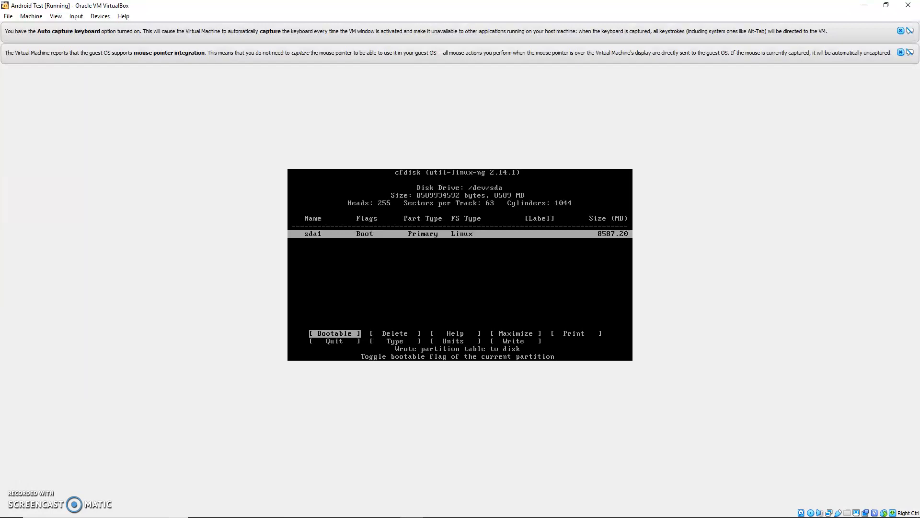
Quit cfdisk and return to the installer's partition selection.
key("Right")
key("Right")
key("Right")
key("Right")
key("Right")
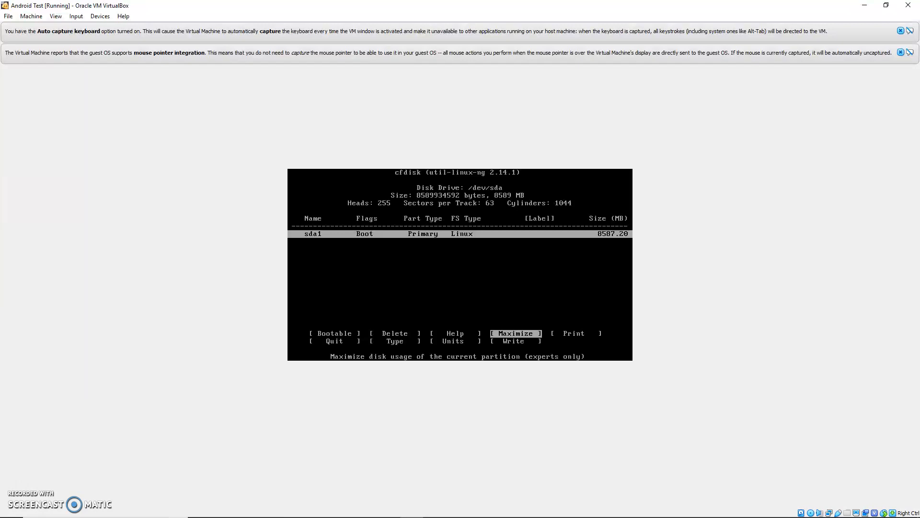
key("Return")
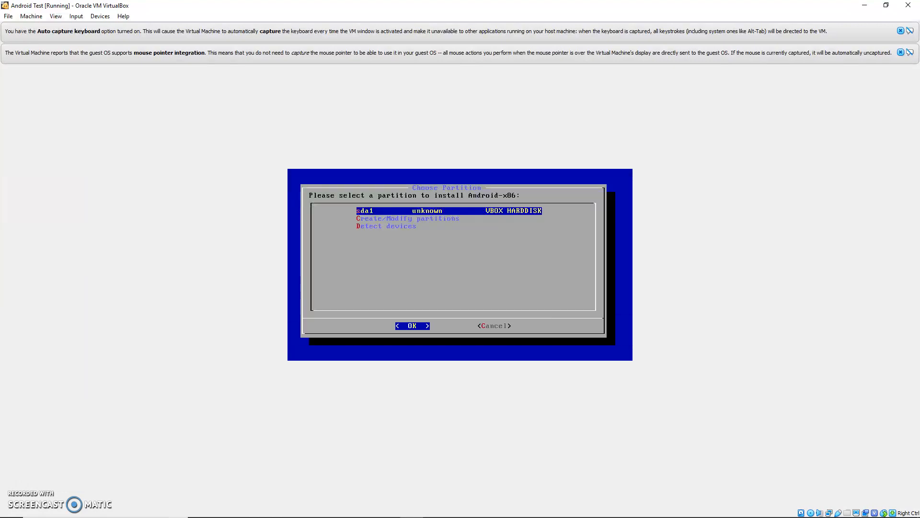
Select sda1 as the Android-x86 installation partition and format it as ext3.
key("Return")
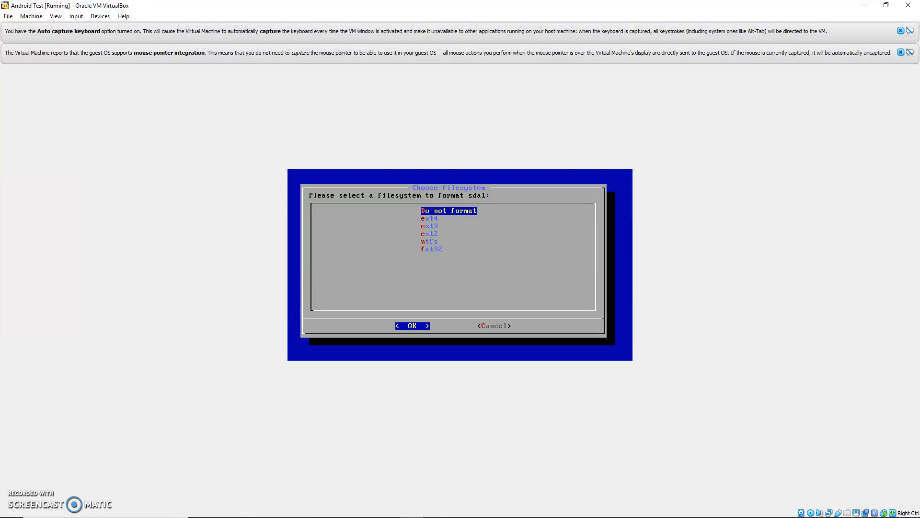
key("Down")
key("Down")
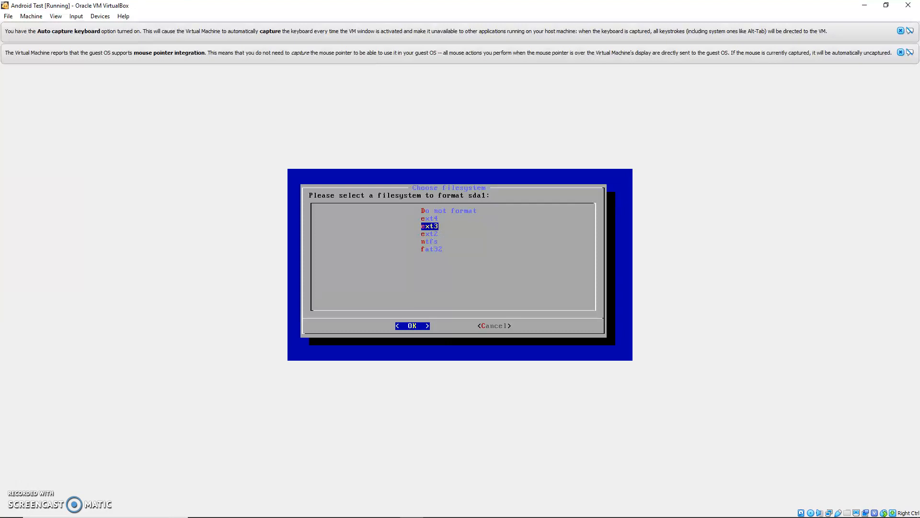
key("Return")
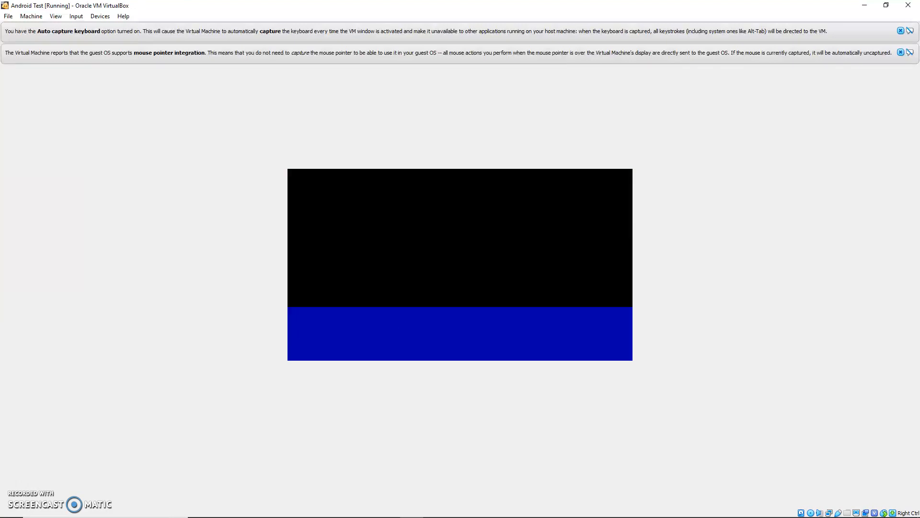
key("Left")
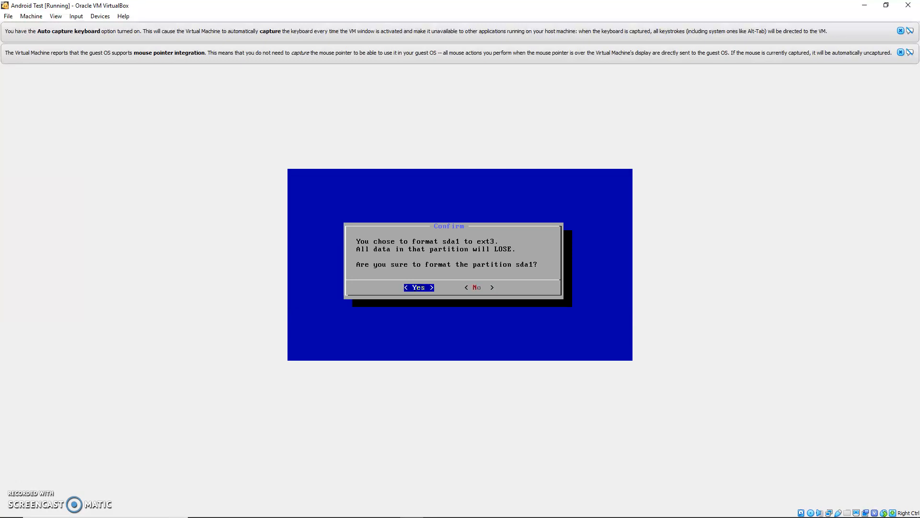
key("Return")
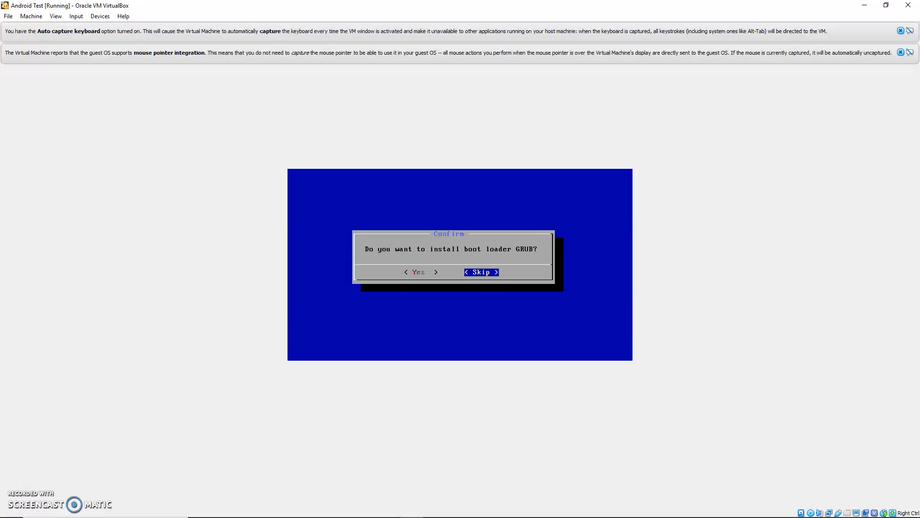
Install the GRUB boot loader and EFI GRUB2 without formatting the boot partition /dev/sda1.
key("Left")
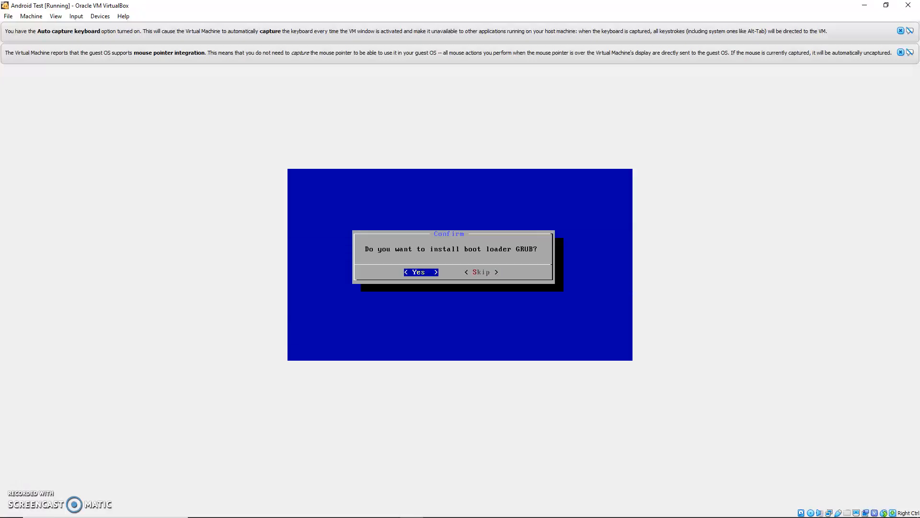
key("Return")
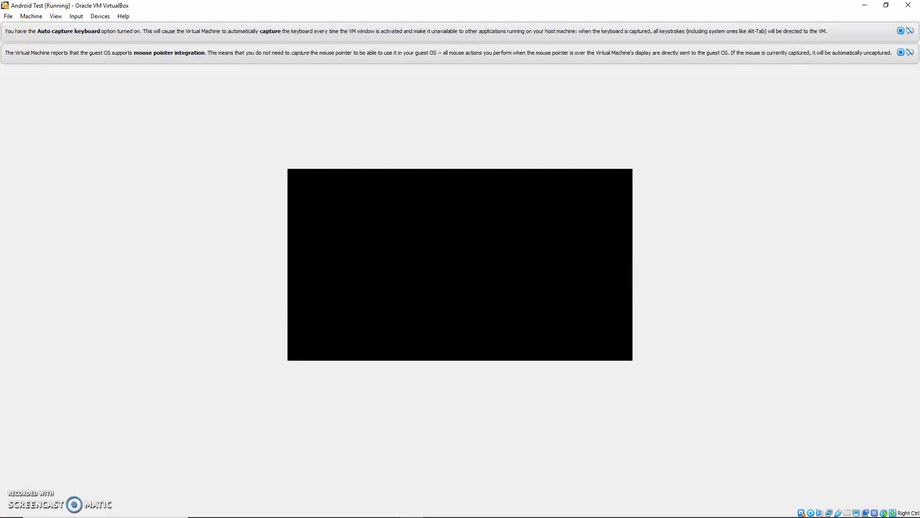
key("Left")
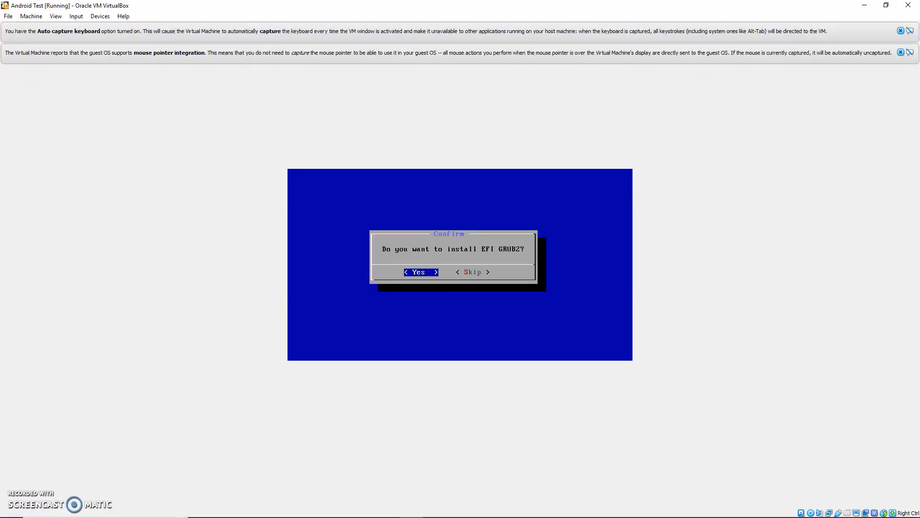
key("Return")
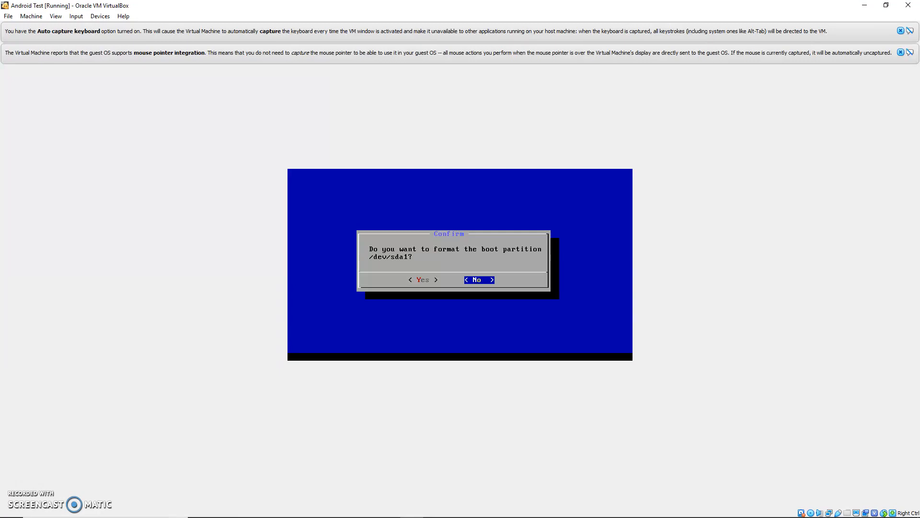
key("Return")
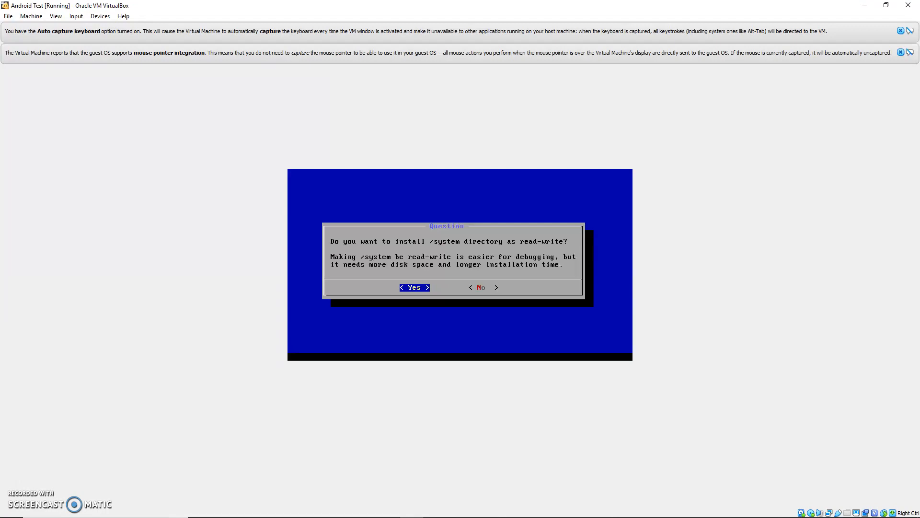
Install the /system directory as read-write, and choose Run Android-x86 once the installation completes.
key("Return")
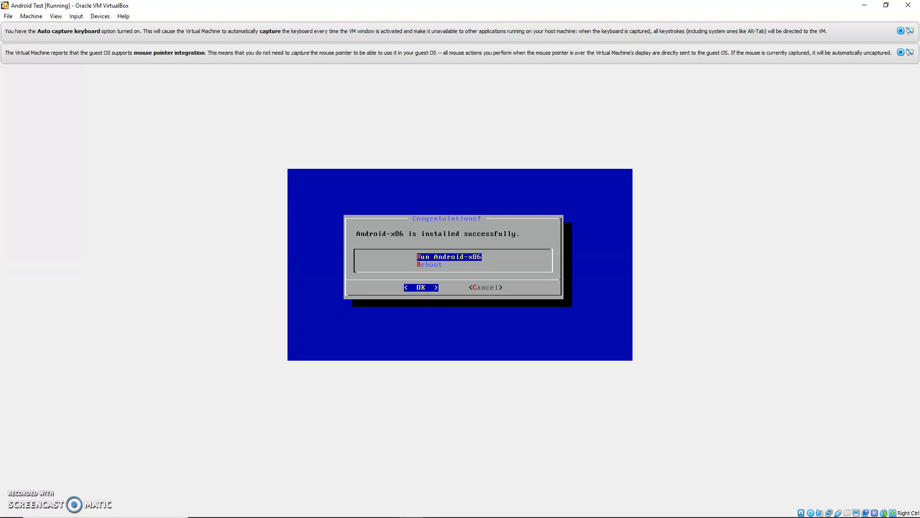
key("Return")
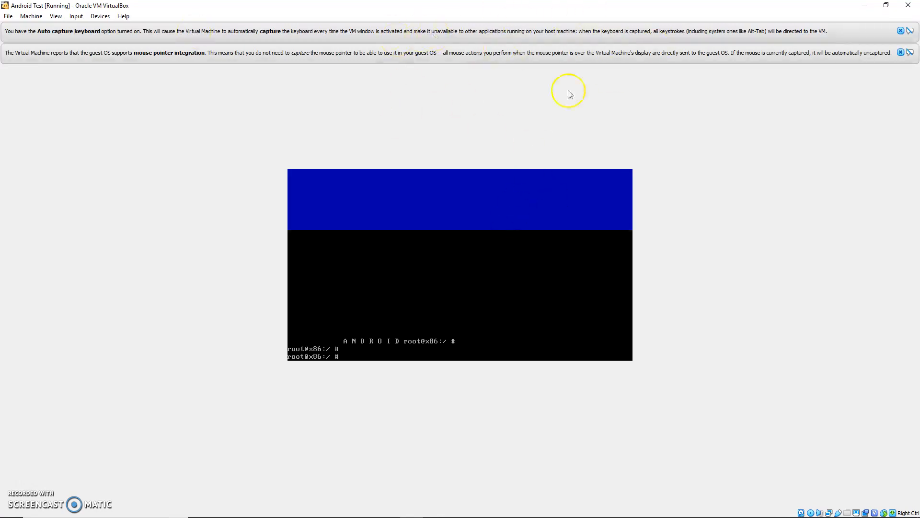
Minimize the virtual machine window and power off the Android Test machine from VirtualBox Manager.
left_click(865, 5)
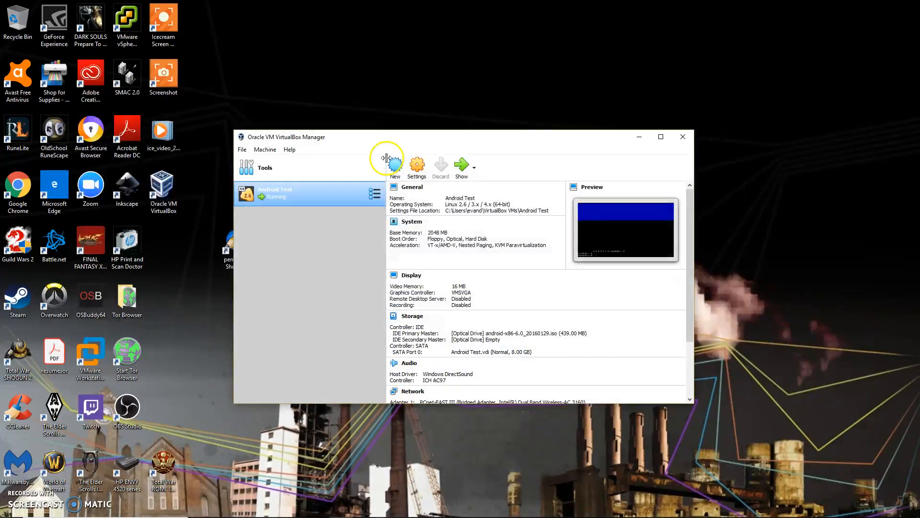
right_click(327, 198)
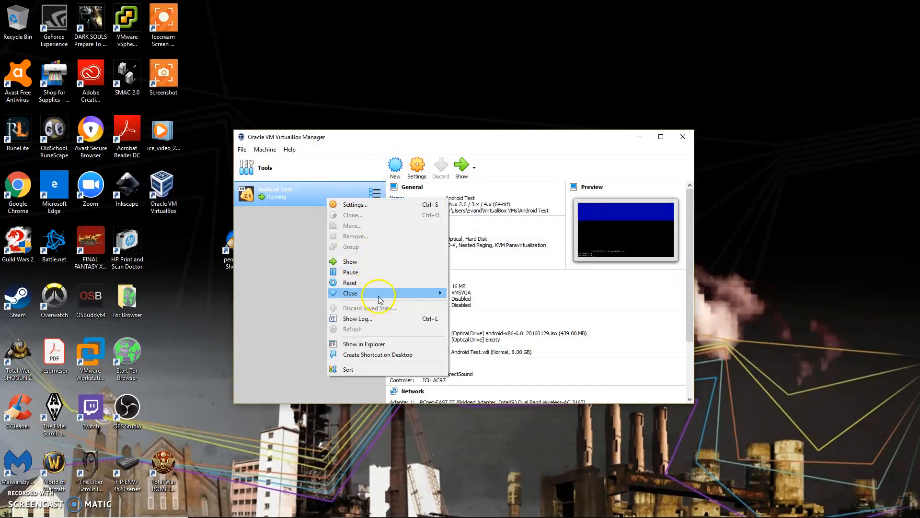
mouse_move(407, 293)
left_click(460, 316)
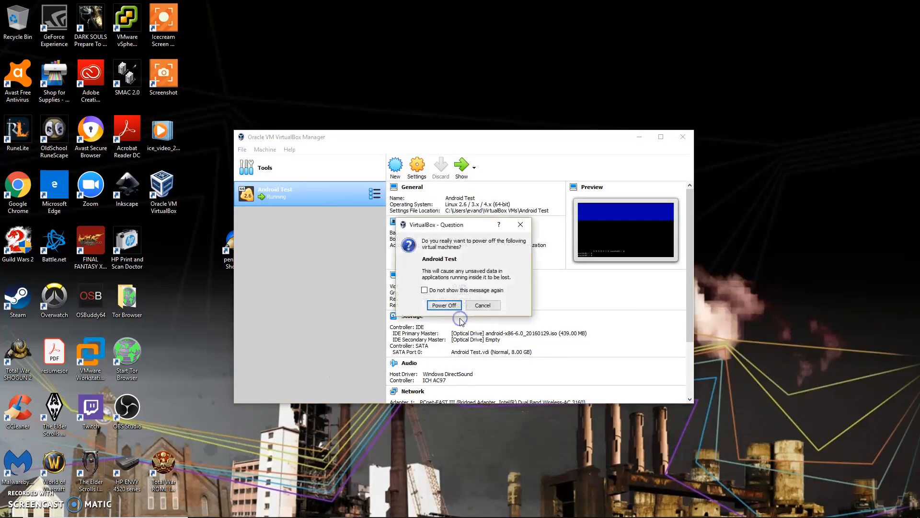
left_click(449, 305)
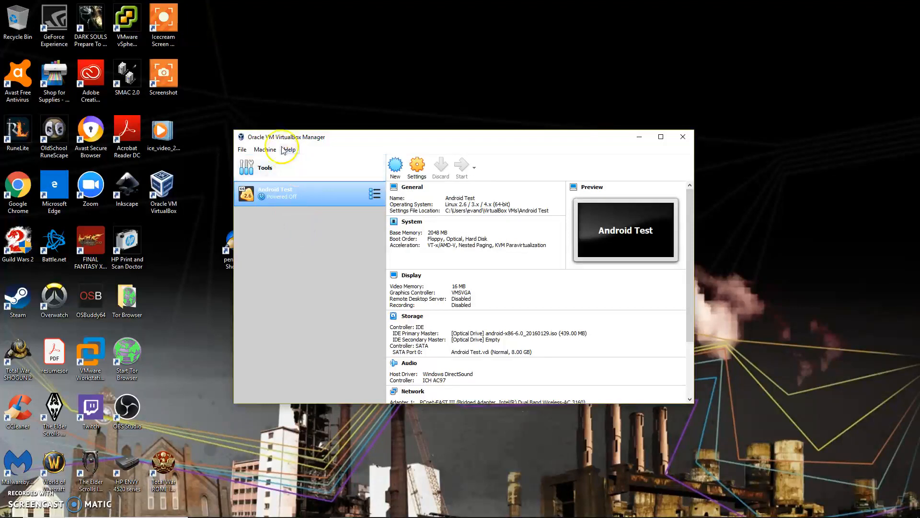
Remove the android-x86-6.0_20160129.iso optical drive from the Android Test machine's IDE controller and save the settings.
left_click(417, 172)
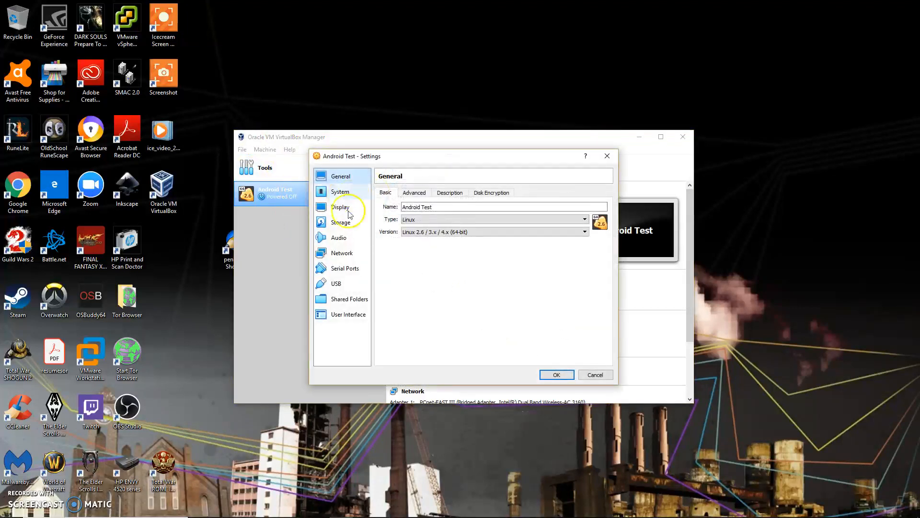
left_click(361, 220)
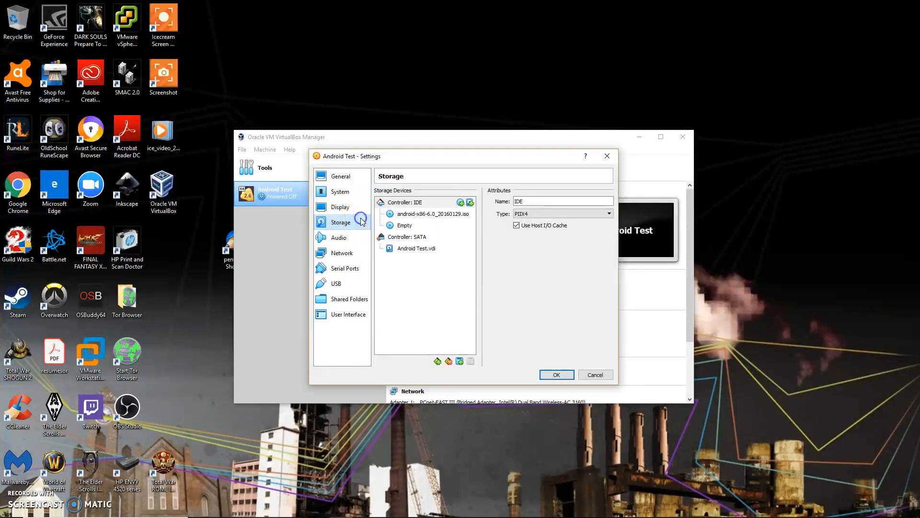
left_click(431, 214)
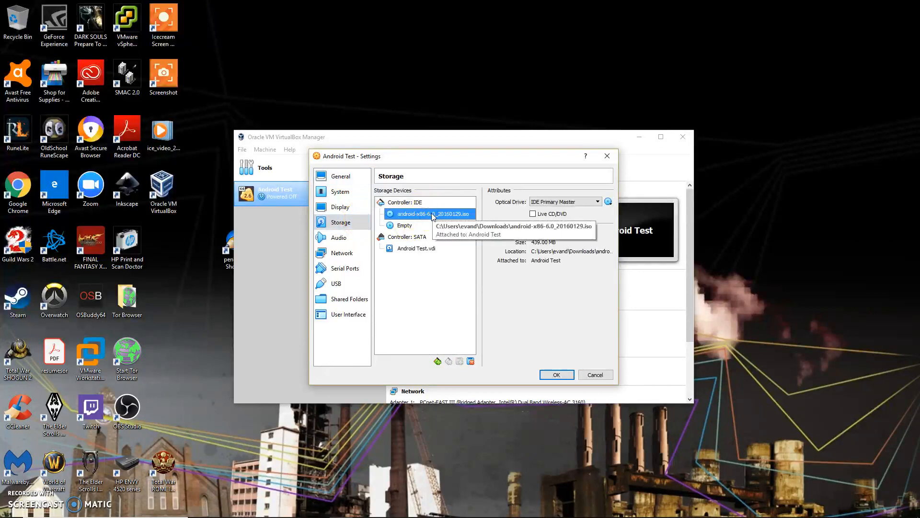
left_click(416, 248)
left_click(422, 214)
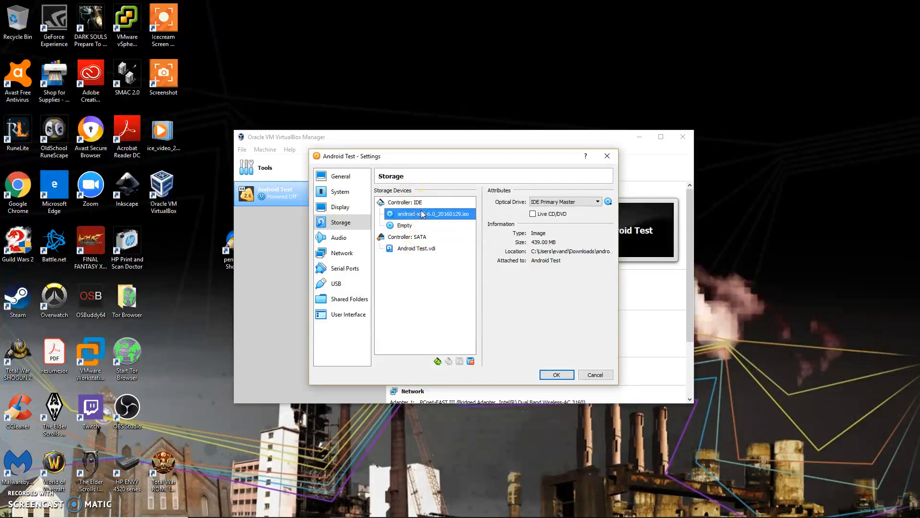
right_click(427, 217)
left_click(443, 220)
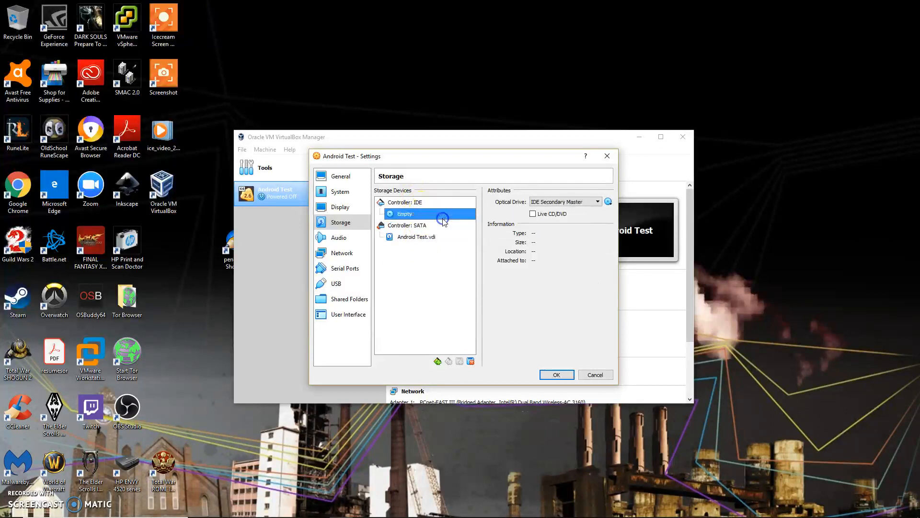
left_click(557, 375)
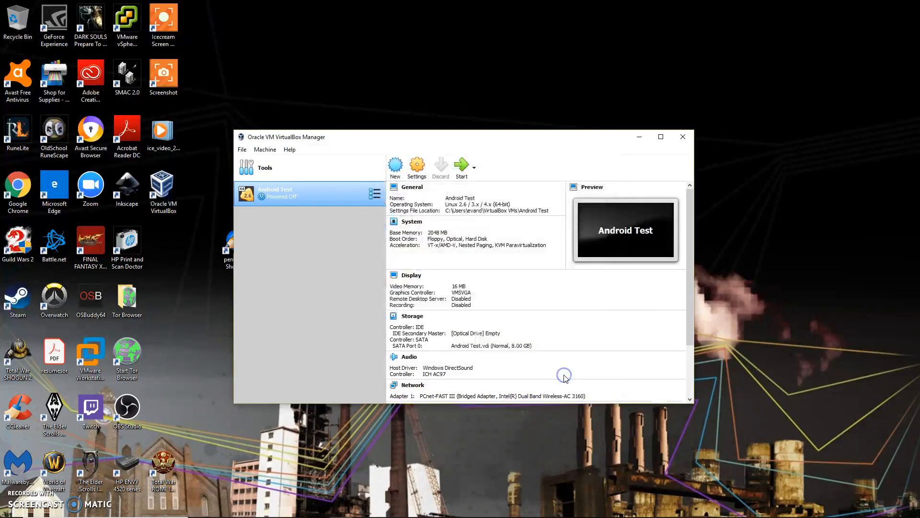
Start the Android Test machine and boot the Android-x86 6.0-rc1 entry from GRUB.
left_click(461, 168)
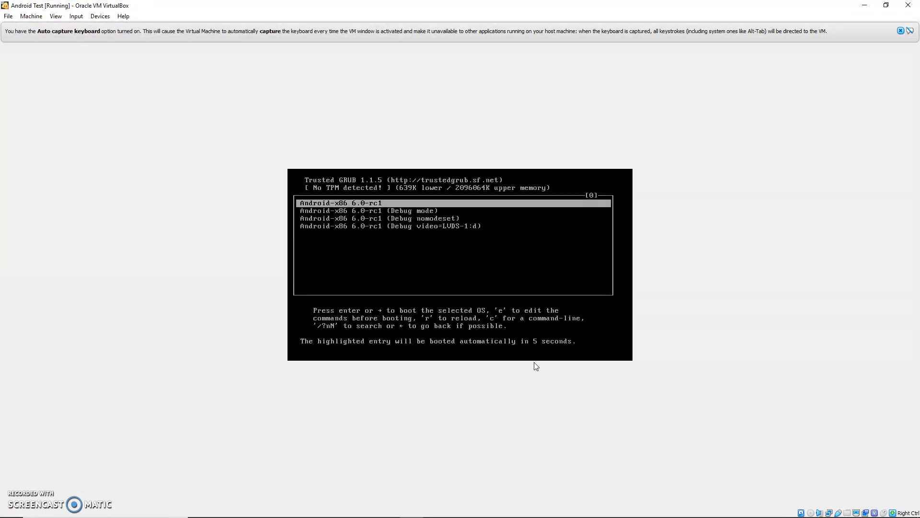
key("Return")
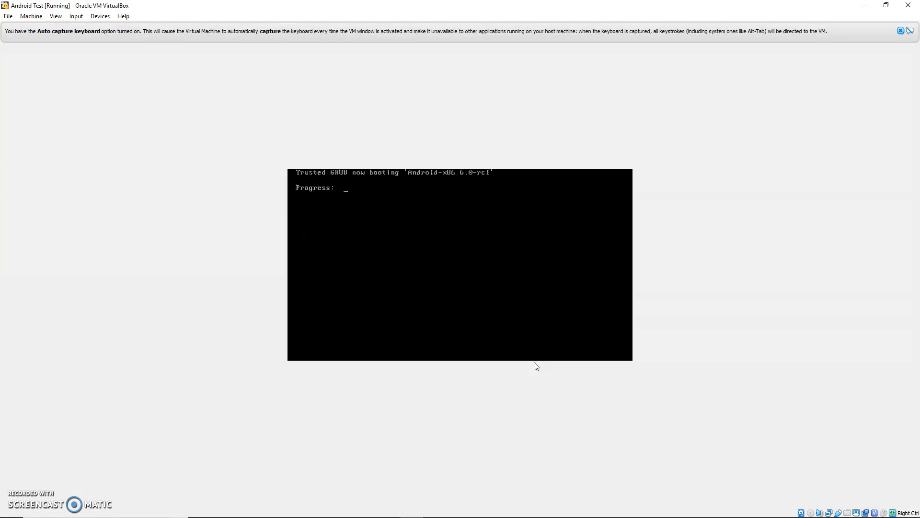